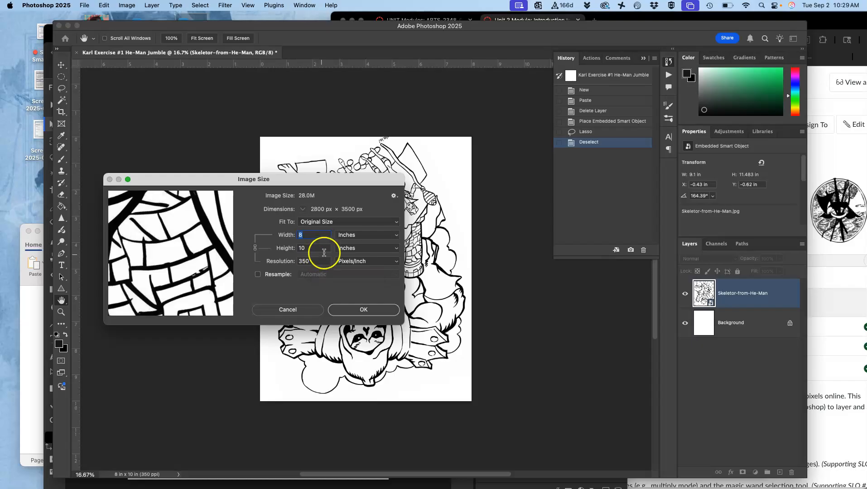
Step: Accept the image size of 8 by 10 inches at 350 pixels/inch and switch to the blank document in Photopea
left_click(358, 308)
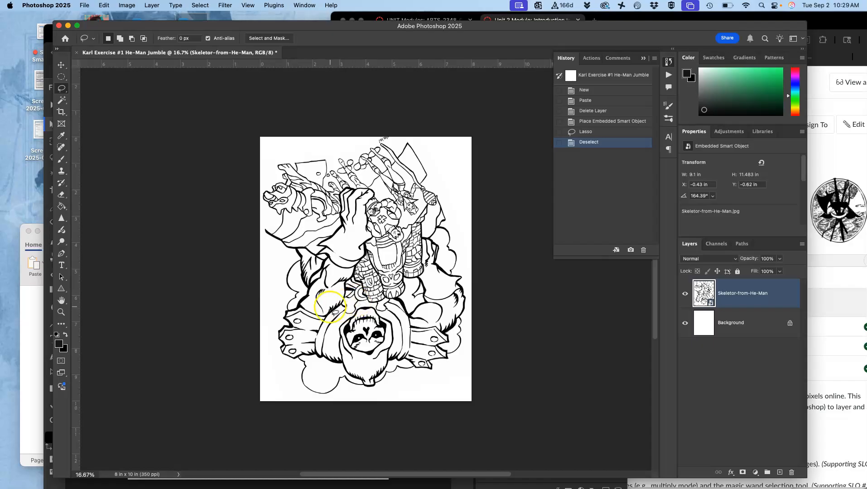
left_click(48, 34)
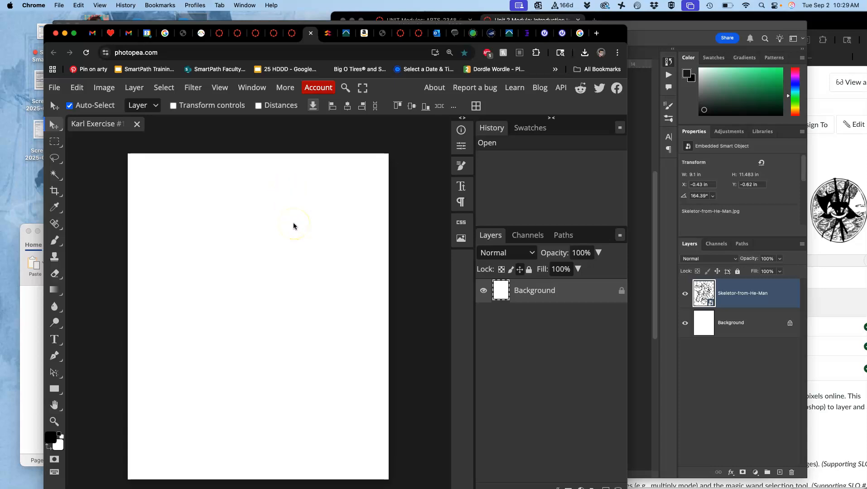
left_click(684, 295)
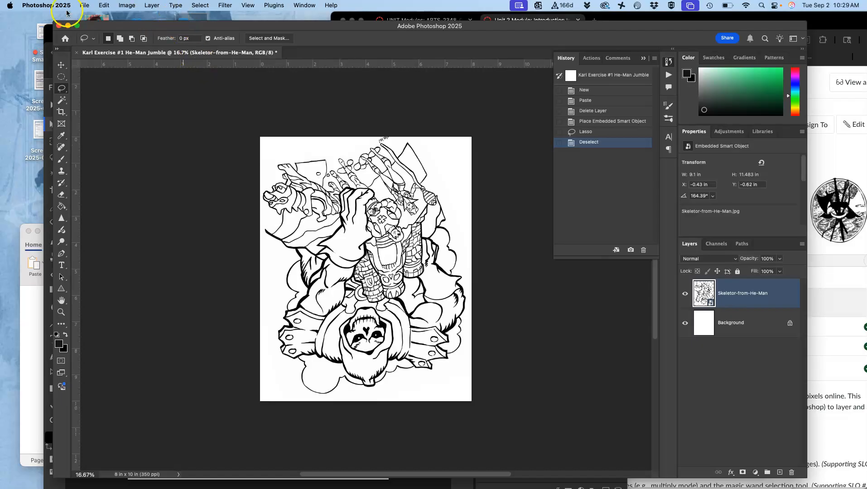
left_click(46, 31)
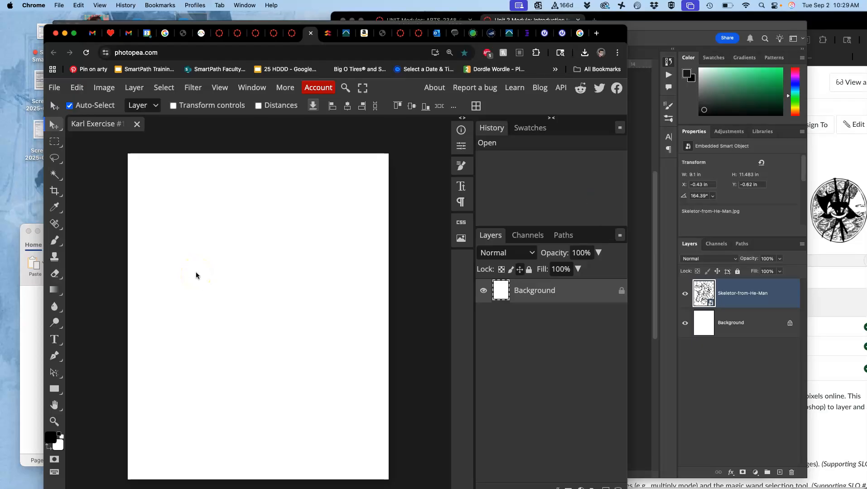
Step: Place Skeletor-from-He-Man.jpg from the exercise folder in Finder into the blank Photopea document
key("ctrl+Up")
left_click(428, 146)
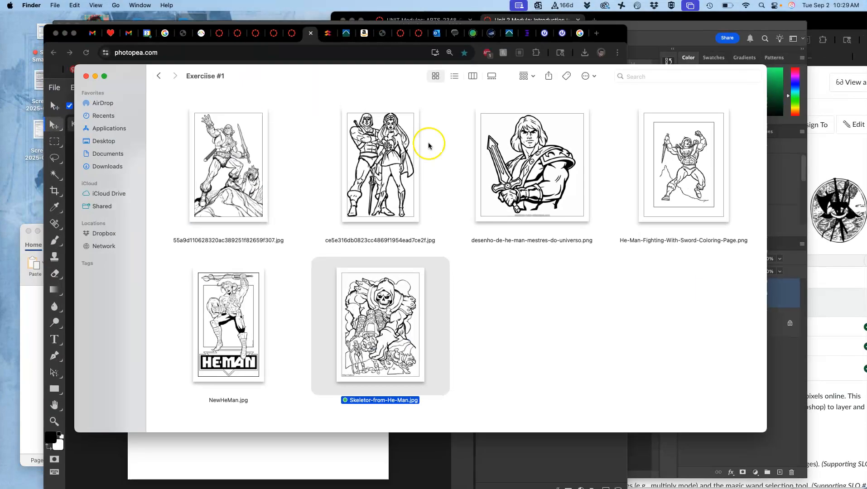
left_click_drag(319, 77, 637, 47)
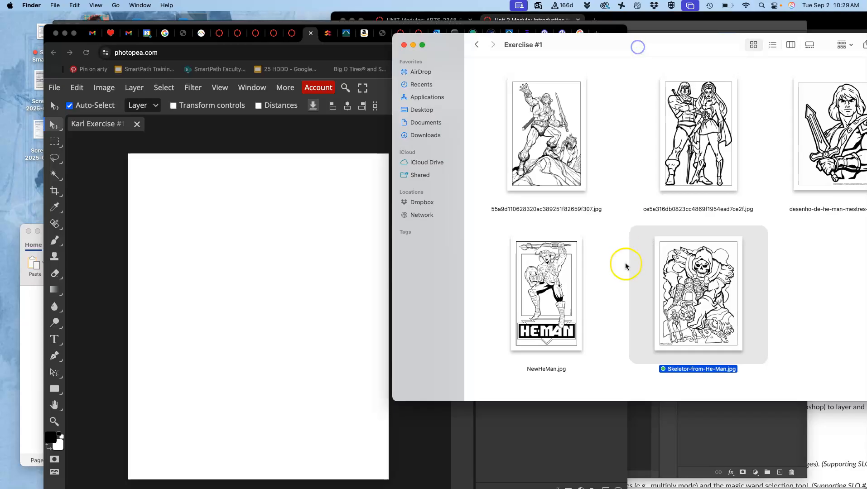
left_click_drag(677, 272, 283, 300)
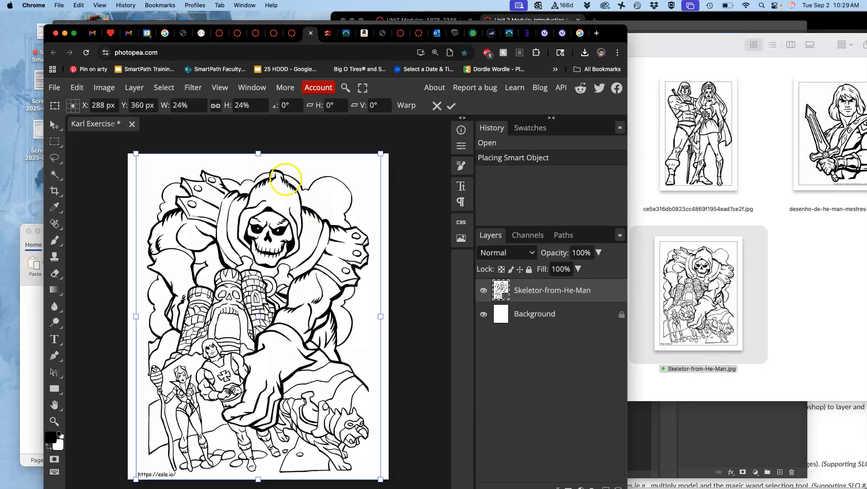
Step: Rotate the placed Skeletor image to about 155° and scale it to about 20.7%, positioning it over the page
left_click_drag(387, 147, 224, 469)
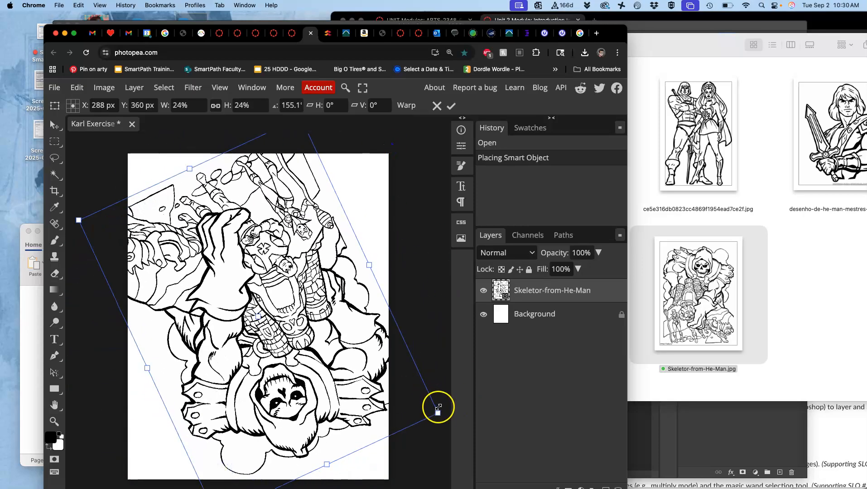
left_click_drag(437, 412, 381, 398)
left_click_drag(303, 363, 324, 385)
Step: Warp the Skeletor image by bending its edges and interior freehand, and apply the transform
right_click(248, 310)
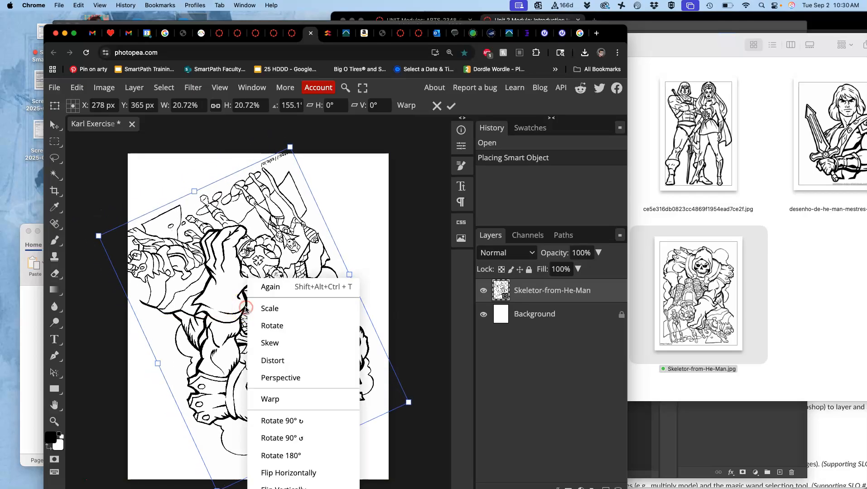
left_click(283, 402)
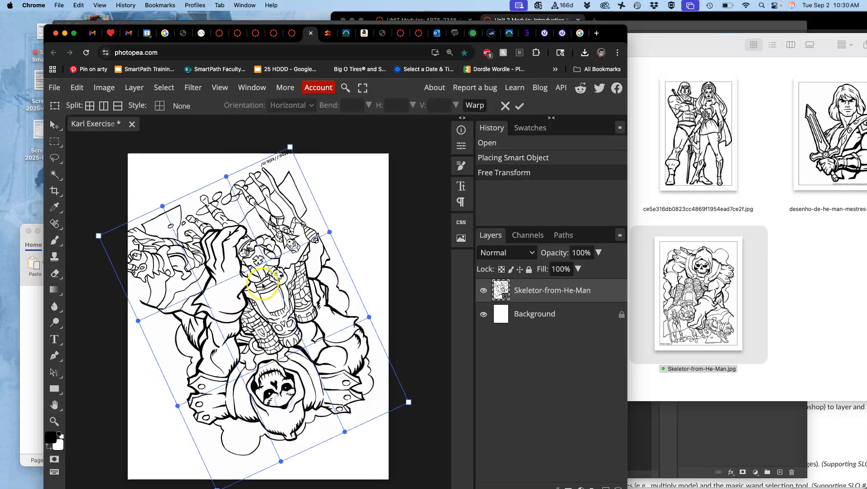
left_click_drag(297, 277, 321, 269)
left_click_drag(235, 365, 224, 388)
left_click_drag(136, 242, 157, 222)
left_click_drag(189, 371, 177, 378)
key("Return")
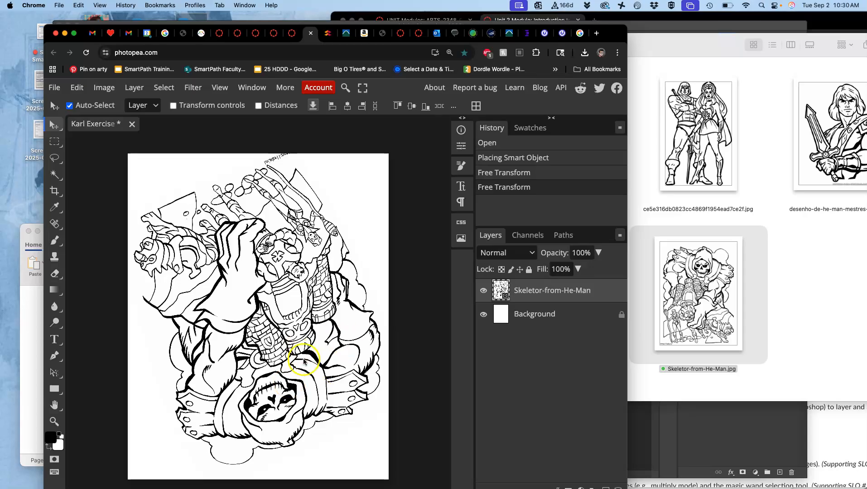
Step: Lasso the small figures at the upper edge of the Skeletor artwork, rasterize the smart object and delete the selected area
left_click(54, 159)
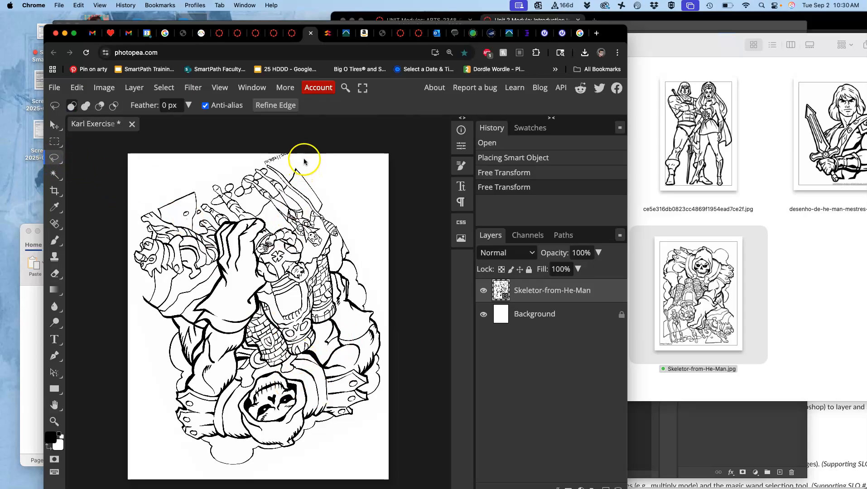
left_click_drag(281, 233, 341, 141)
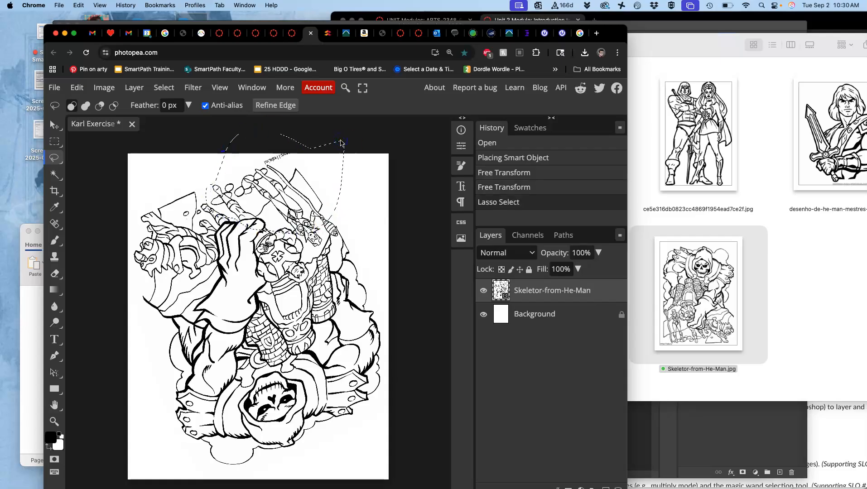
key("BackSpace")
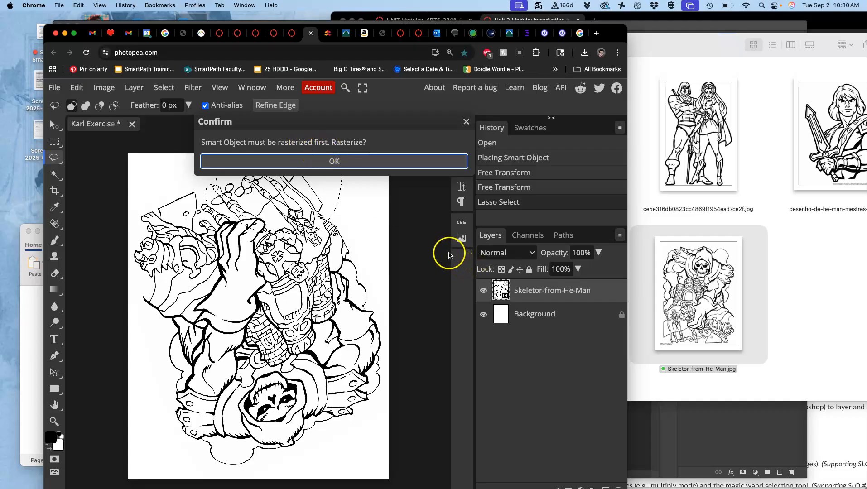
left_click(350, 162)
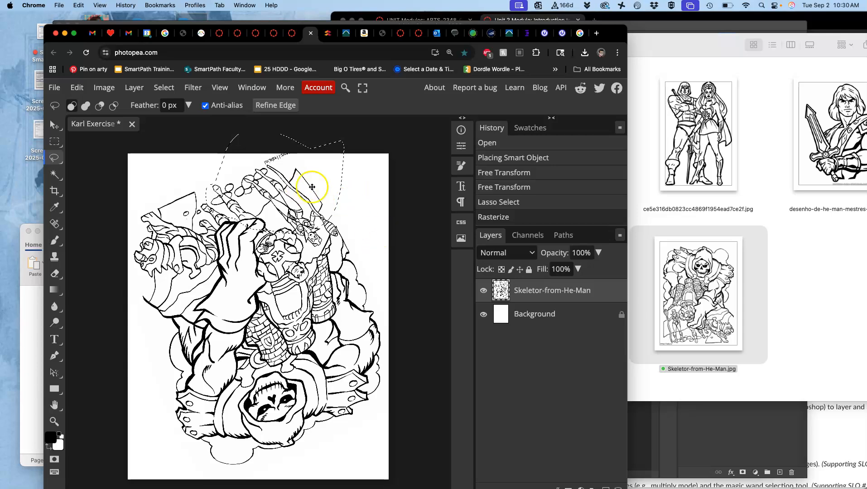
key("Delete")
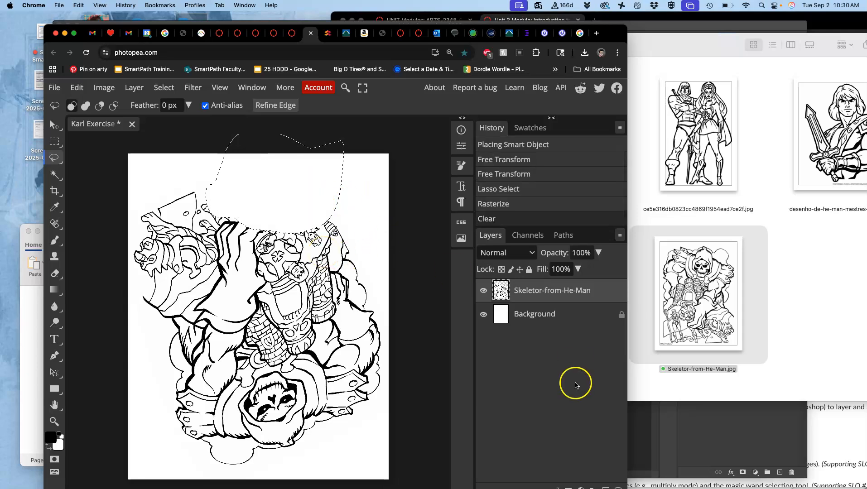
Step: Switch to Photoshop, lasso the upper part of the Skeletor drawing and try to delete it from the smart object
left_click(691, 426)
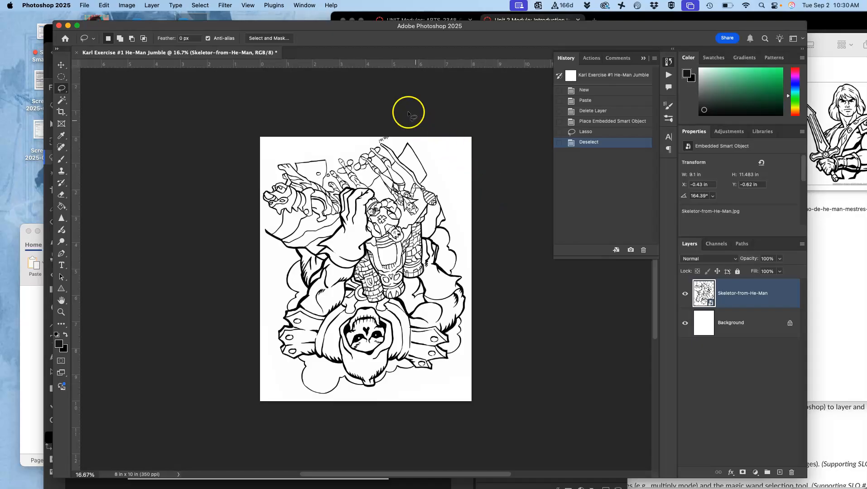
left_click_drag(425, 130, 419, 125)
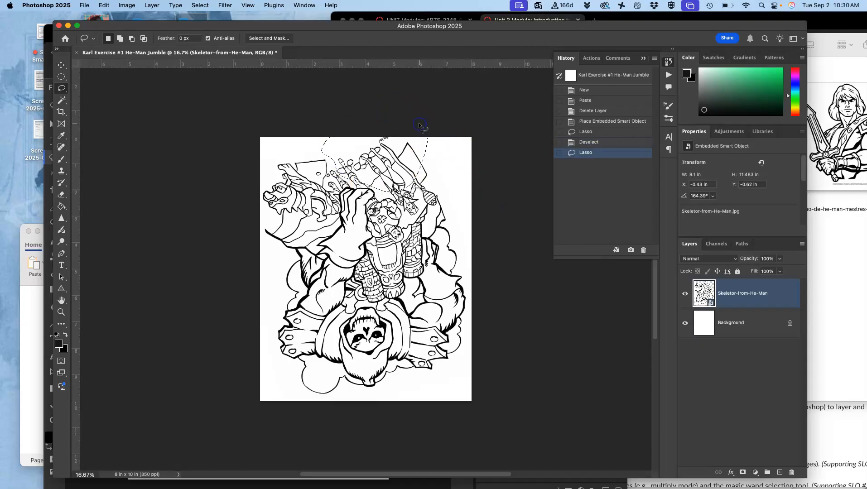
key("Delete")
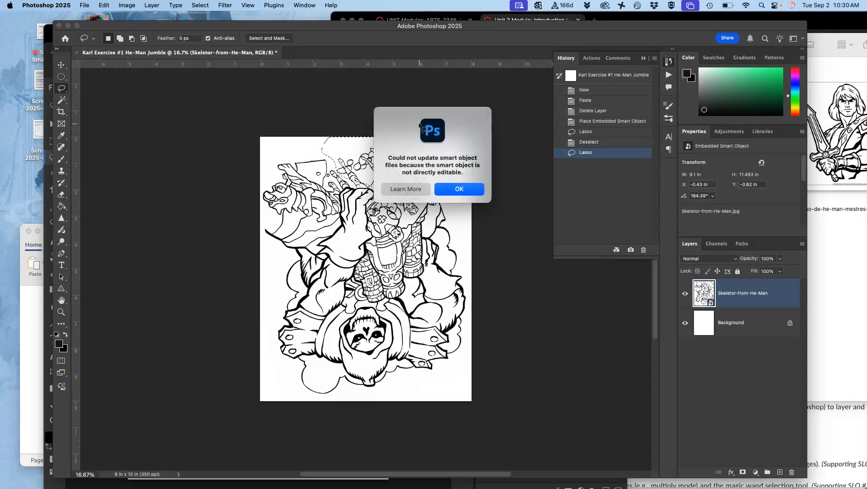
left_click(452, 191)
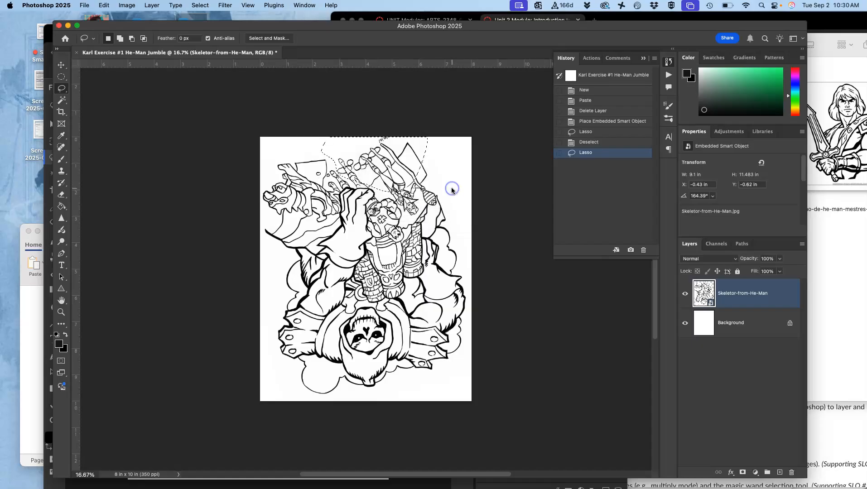
Step: Rasterize the Skeletor-from-He-Man layer, clear the lassoed area and deselect
right_click(738, 303)
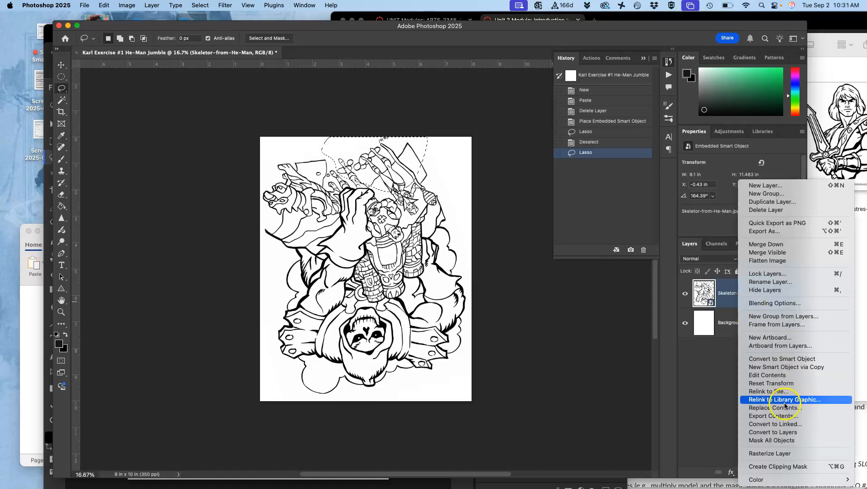
left_click(761, 453)
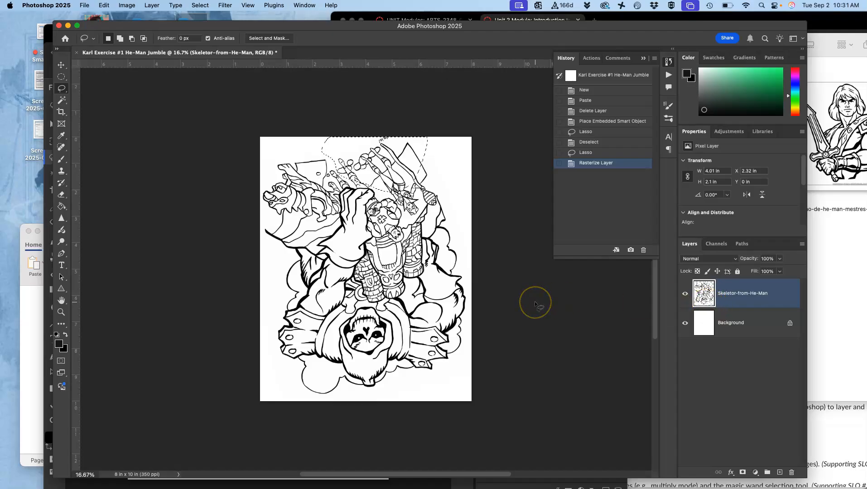
key("Delete")
left_click(512, 305)
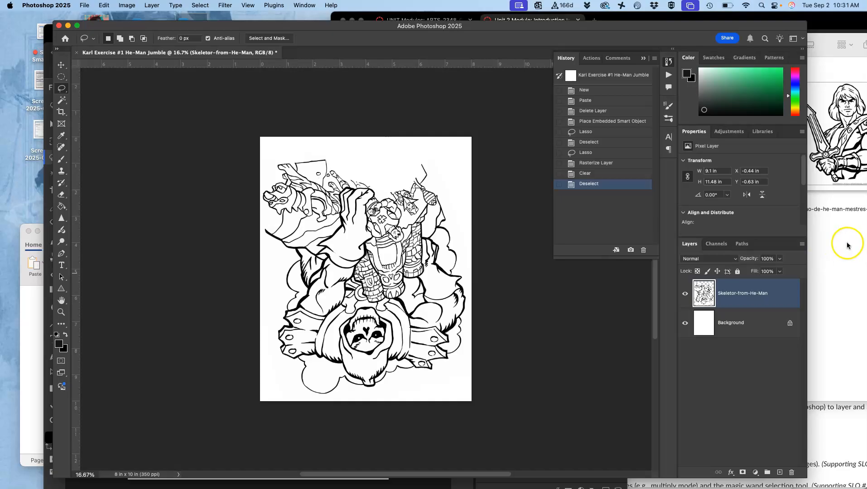
Step: Place ce5e316db0823cc4869f1954ead7ce2f.jpg from the exercise folder into the Photoshop document, rotated to about -157° and resized over the page
left_click(838, 230)
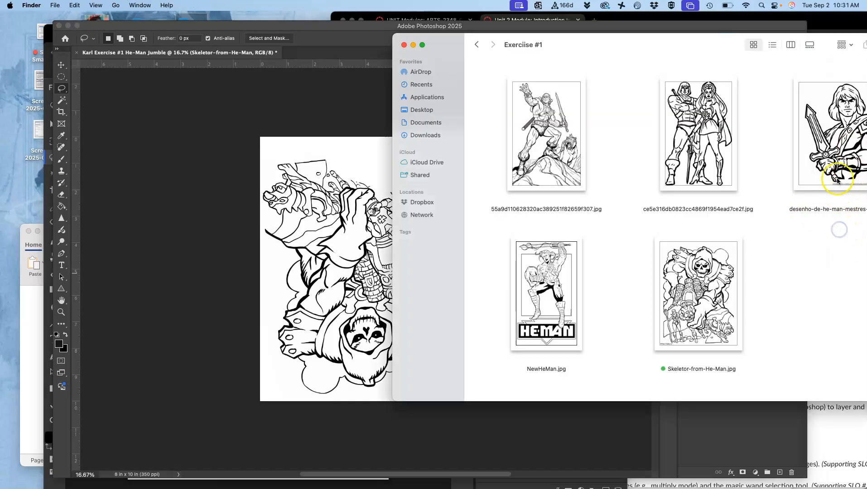
left_click_drag(706, 136, 358, 219)
left_click_drag(449, 131, 259, 342)
left_click_drag(497, 181, 482, 227)
Step: Warp the placed two-figure image by pulling its edges and interior freehand, and commit the placement
right_click(381, 250)
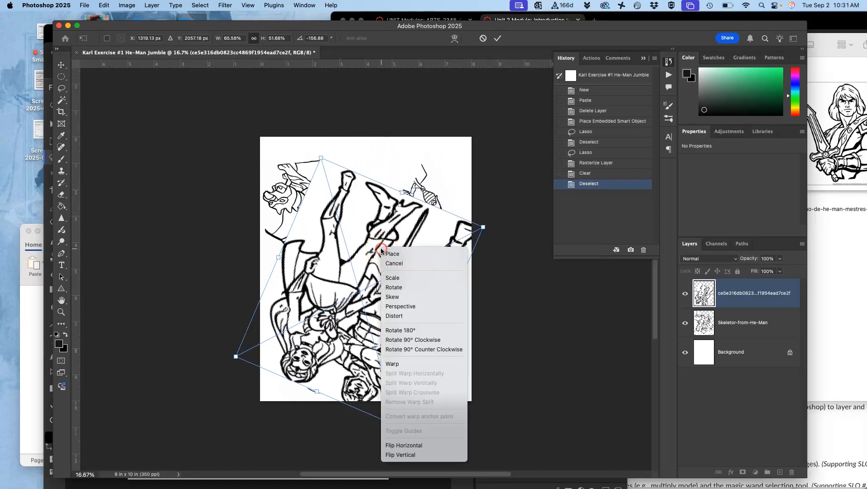
left_click(390, 368)
left_click_drag(339, 249, 296, 171)
left_click_drag(458, 228, 458, 203)
left_click_drag(384, 377, 396, 369)
left_click_drag(375, 177, 389, 143)
left_click_drag(445, 193, 429, 198)
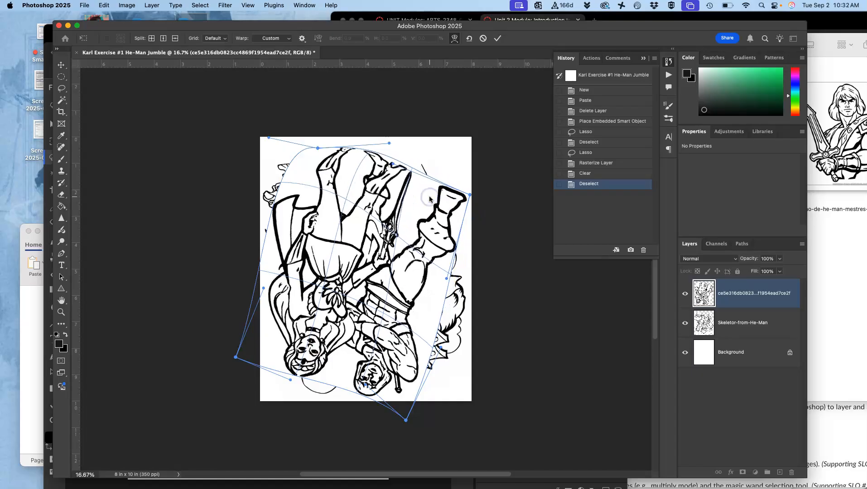
key("Return")
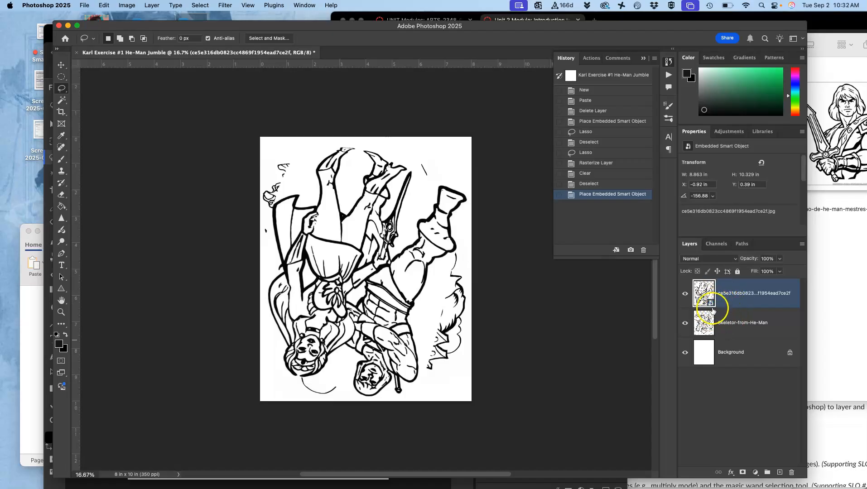
Step: Toggle the two-figure layer's visibility off and on to compare it with the Skeletor layer beneath
left_click(684, 295)
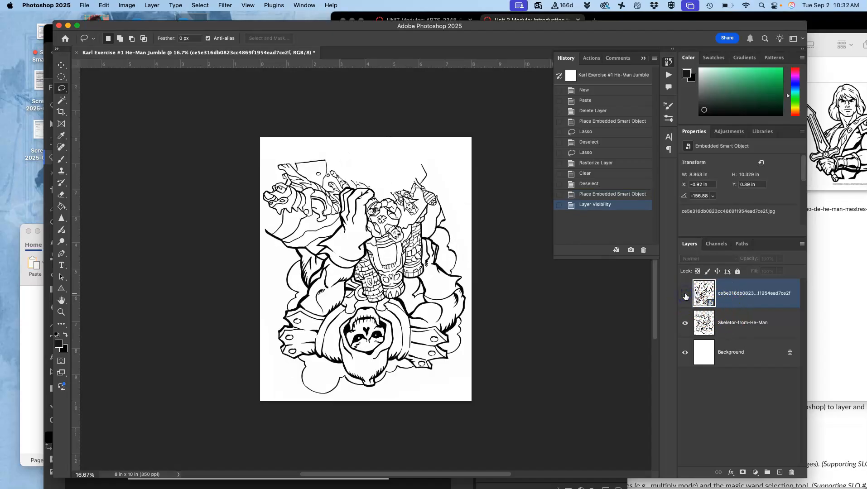
left_click(685, 295)
left_click(685, 295)
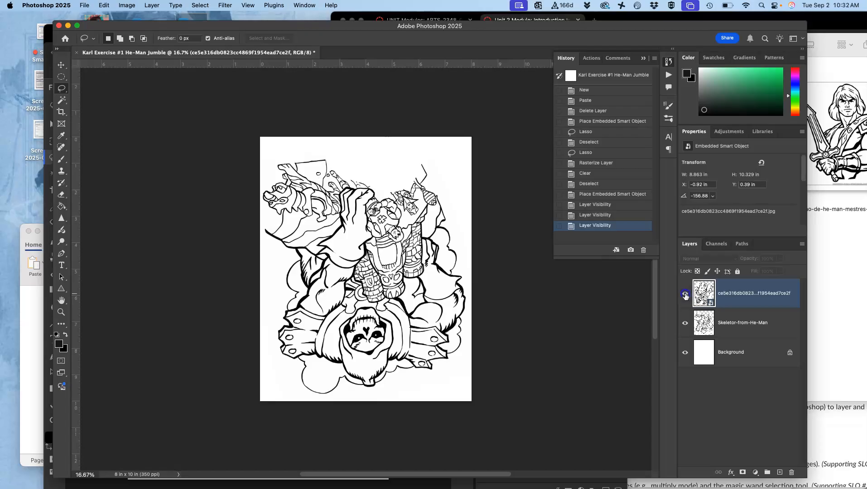
left_click(685, 295)
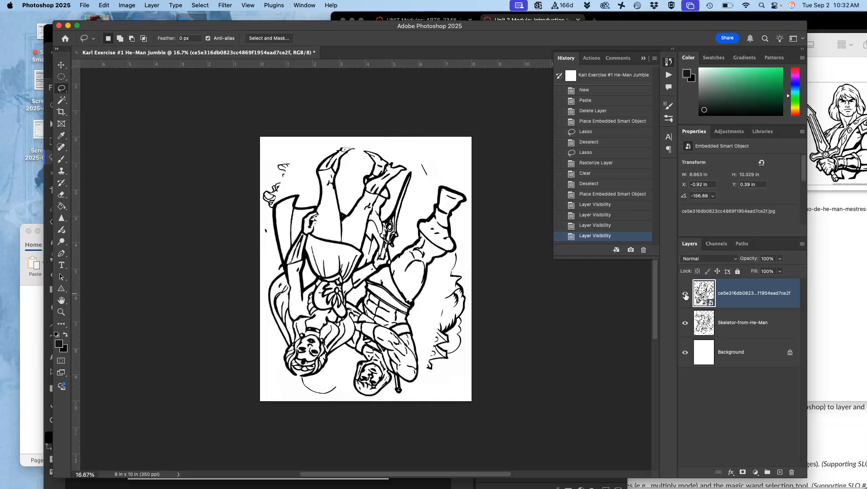
Step: Move the Finder window with the exercise images away from the canvas and return to Photoshop
left_click(836, 292)
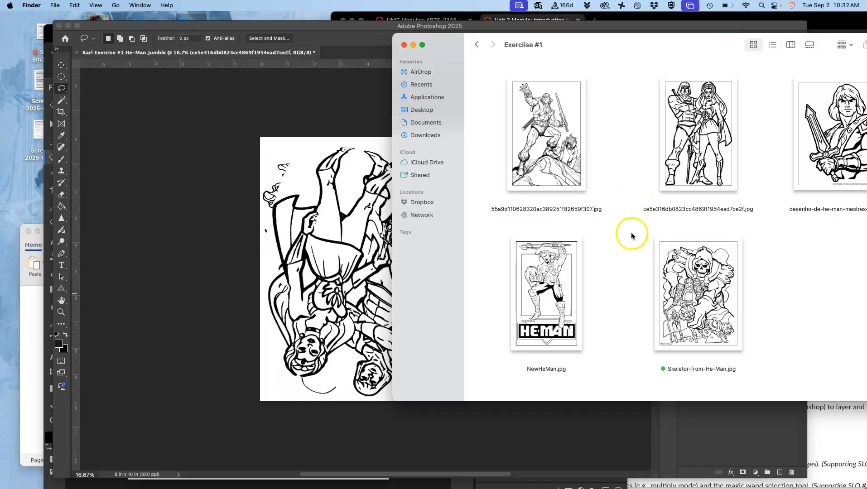
left_click_drag(698, 38, 610, 335)
left_click(548, 270)
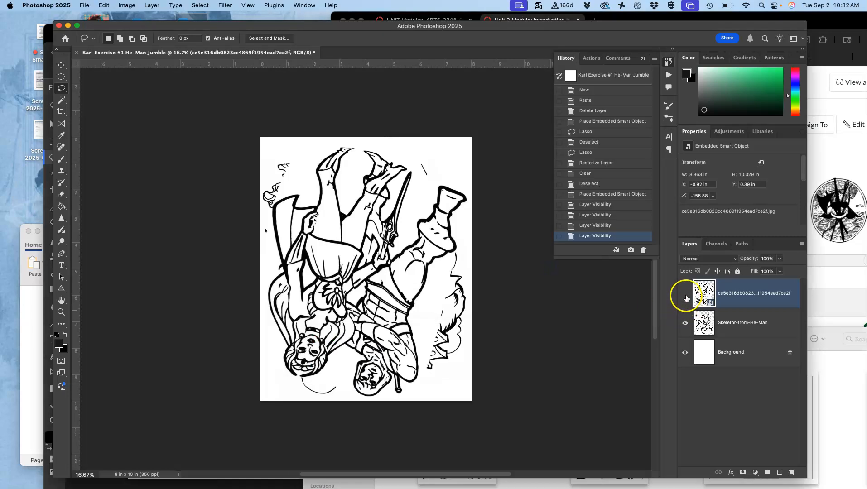
Step: Hide and show the two-figure layer again to examine how its white areas cover the Skeletor drawing
left_click(685, 293)
left_click(685, 295)
left_click(685, 295)
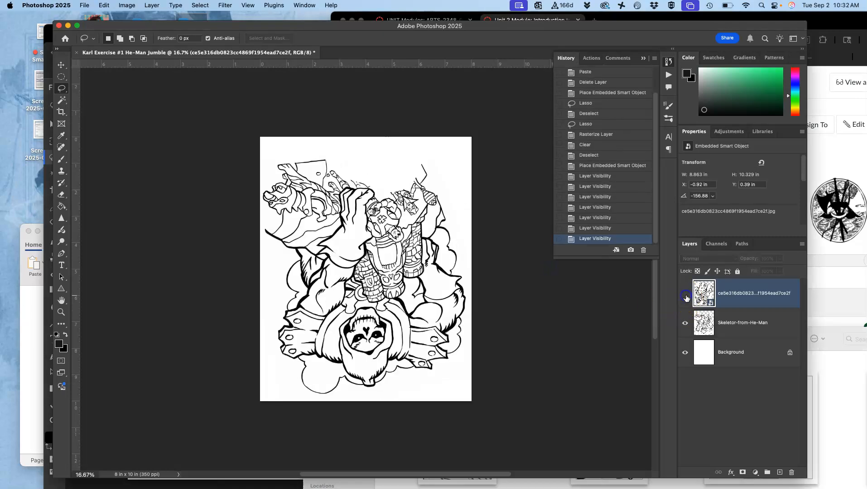
left_click(686, 295)
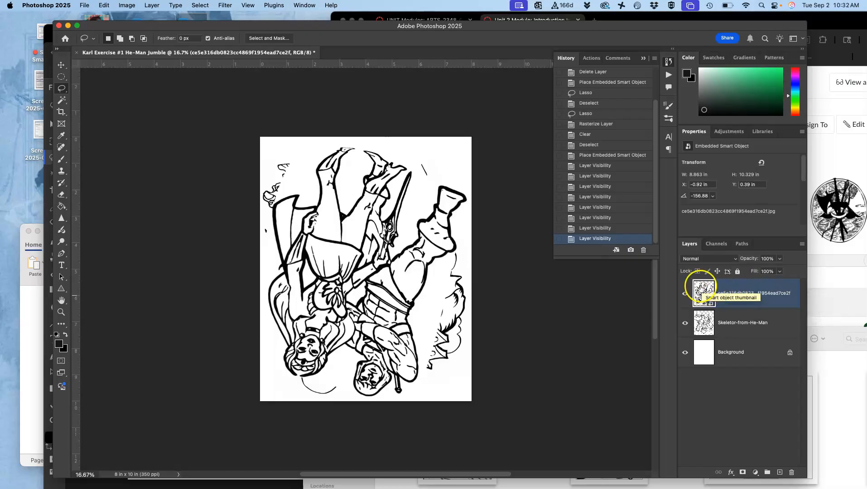
Step: Try the Multiply blending mode on the two-figure layer and restore it to Normal
left_click(700, 261)
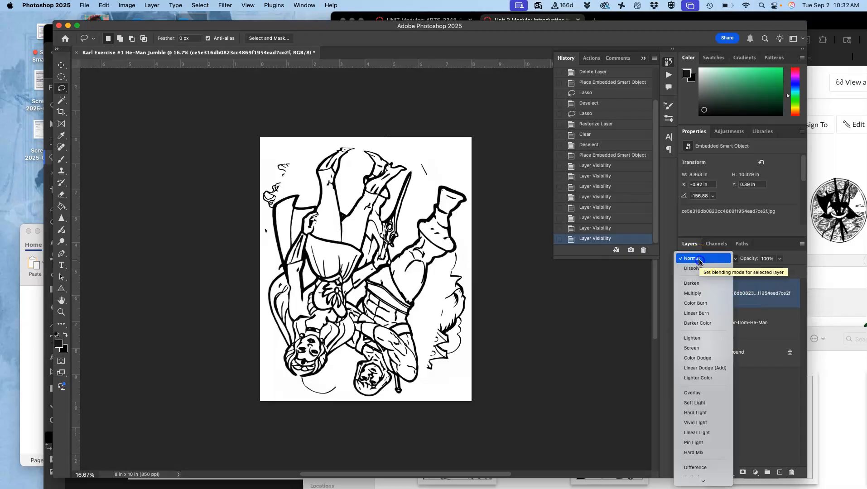
left_click(691, 294)
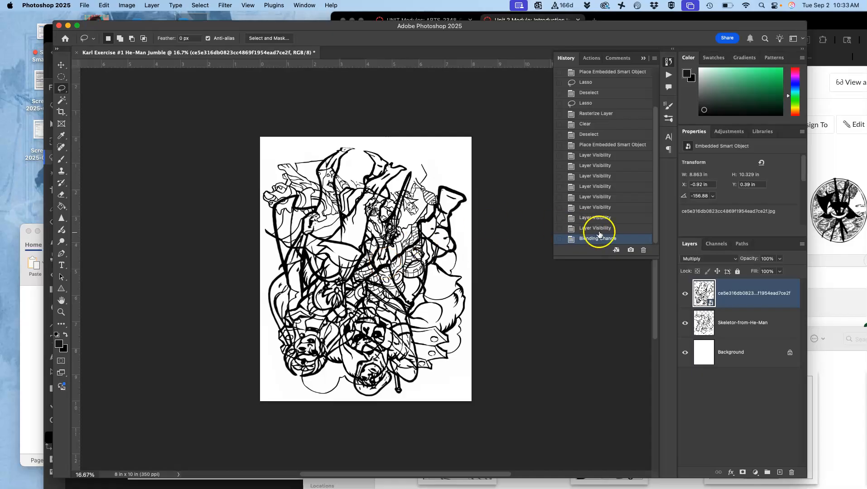
left_click(700, 260)
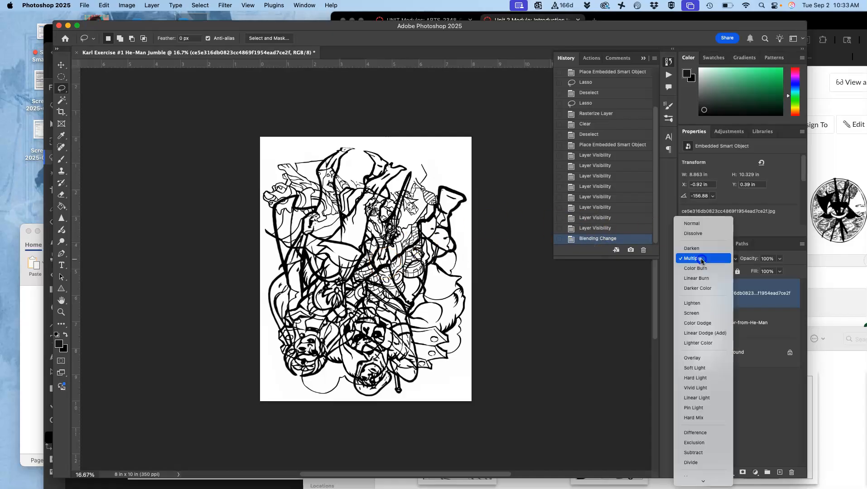
left_click(691, 223)
Step: Place the He-Man bust-with-sword image from Finder, rotate it about -46.5°, scale it to about 97.7% and position it over the page
left_click(832, 365)
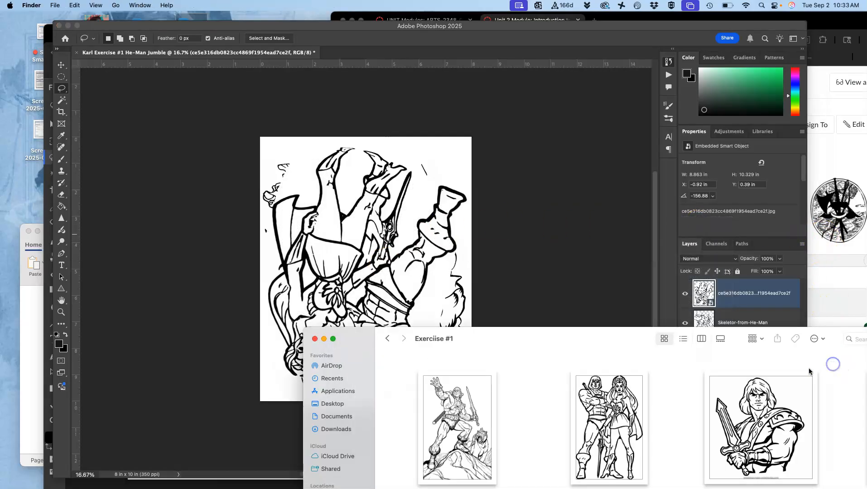
left_click_drag(759, 421, 413, 262)
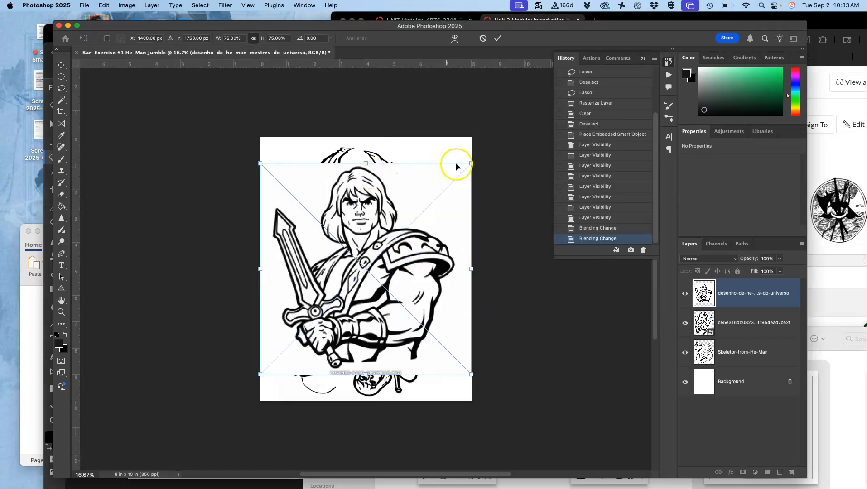
left_click_drag(474, 161, 365, 129)
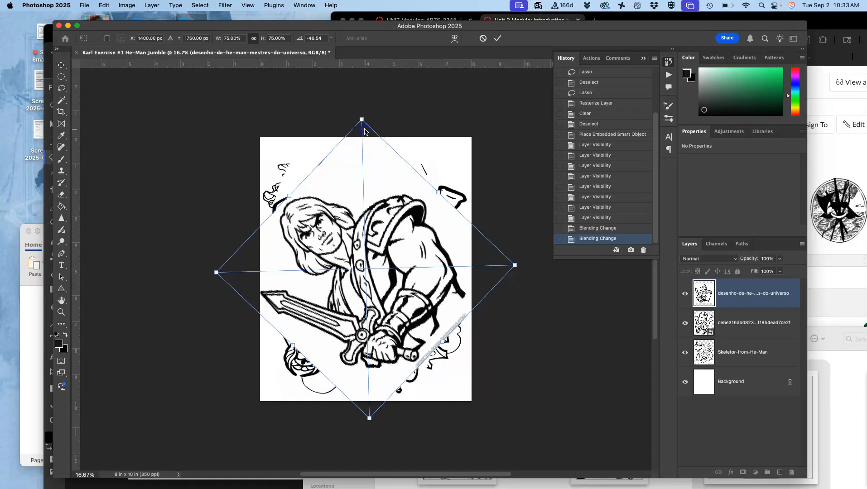
left_click_drag(514, 266, 605, 257)
left_click_drag(452, 261, 440, 260)
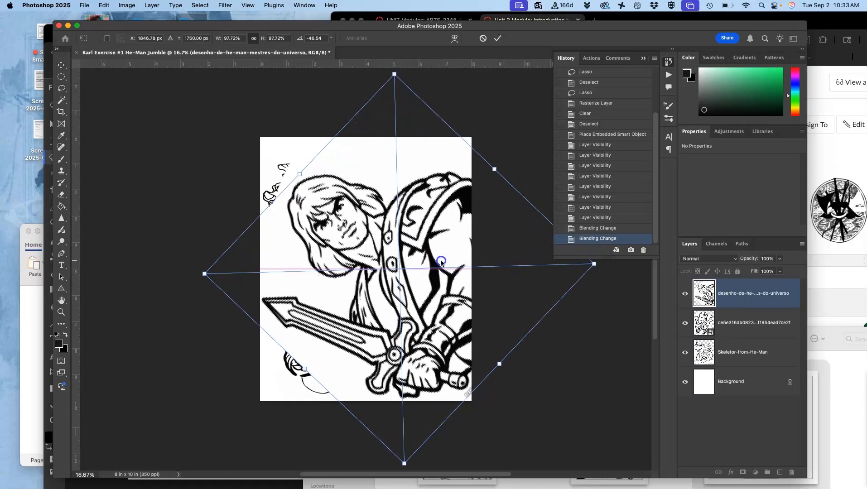
Step: Warp the placed He-Man bust freehand, reshaping the head, shoulder, arm and sword within the page, and commit the placement
right_click(421, 232)
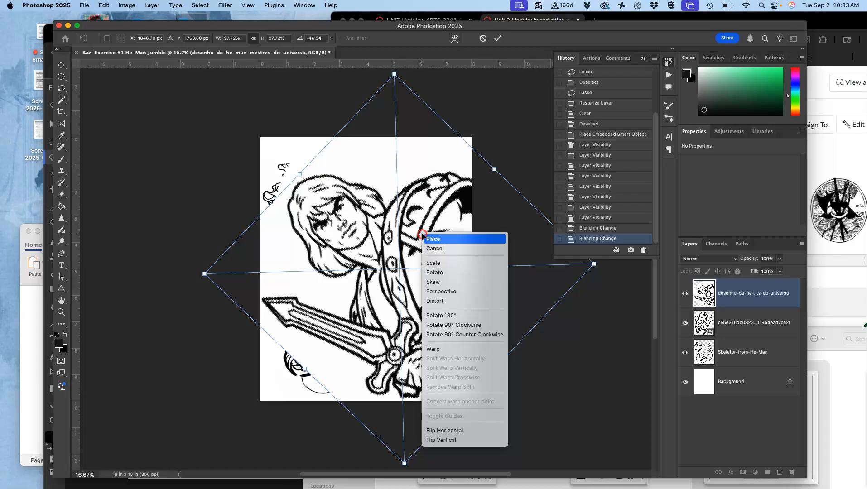
left_click(436, 349)
left_click_drag(454, 238, 427, 230)
left_click_drag(329, 203, 324, 193)
left_click_drag(435, 360, 412, 358)
left_click_drag(266, 290, 280, 292)
left_click_drag(451, 241, 444, 243)
left_click_drag(298, 243, 291, 248)
left_click_drag(426, 321, 349, 389)
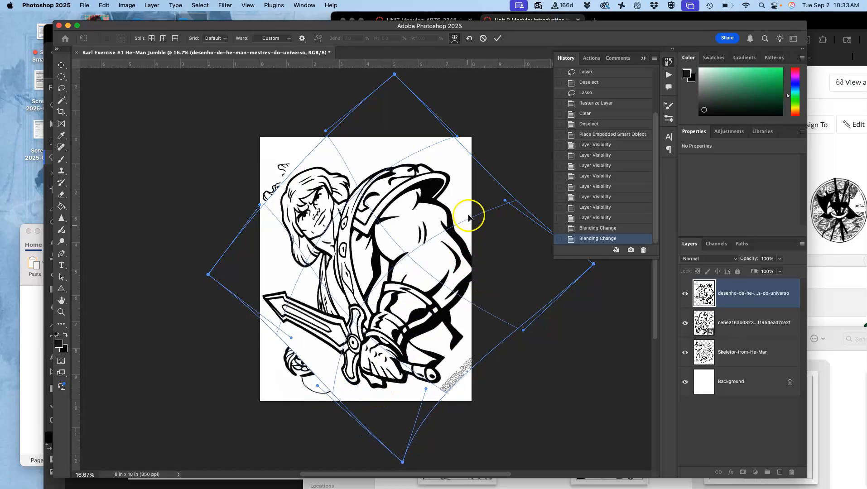
left_click_drag(467, 201, 461, 194)
left_click_drag(294, 197, 287, 202)
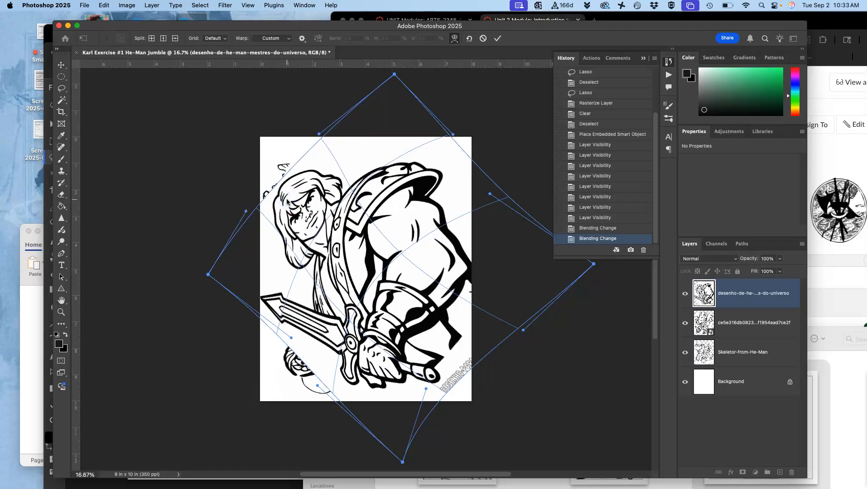
key("Return")
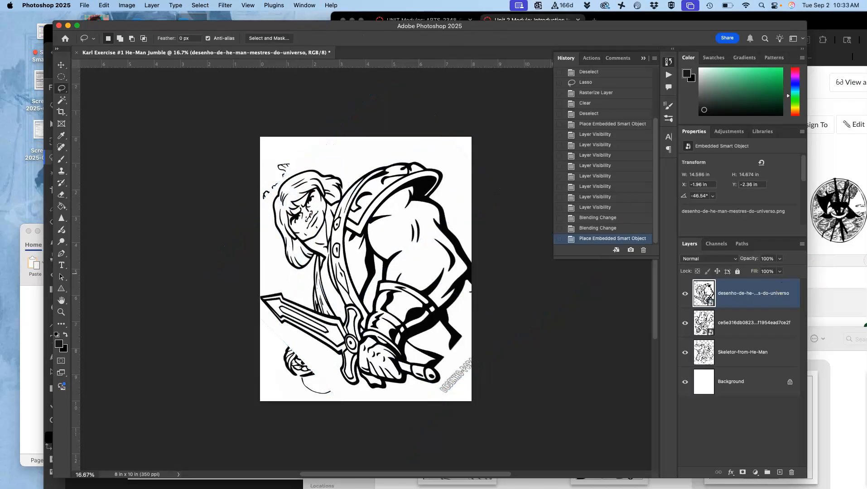
Step: Place the He-Man-Fighting-With-Sword coloring page from Finder, rotate it about 38° and scale it to about 49%
left_click(864, 412)
left_click_drag(859, 401, 438, 273)
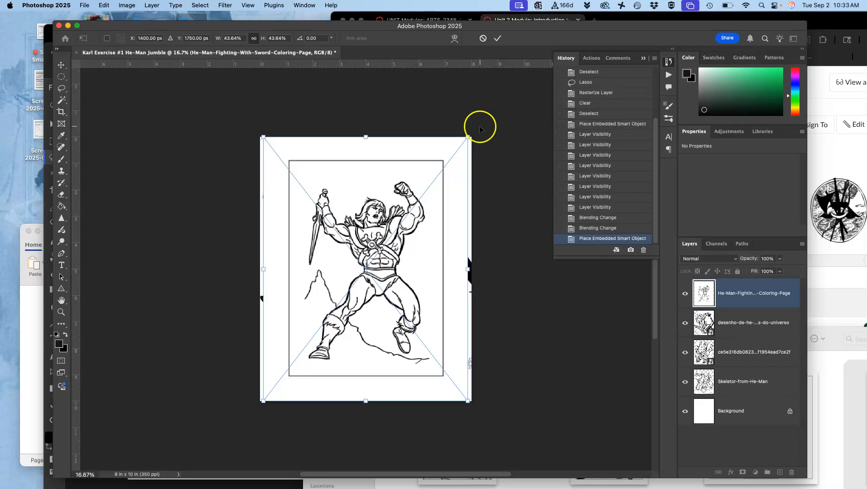
left_click_drag(473, 132, 345, 102)
left_click_drag(244, 412, 376, 451)
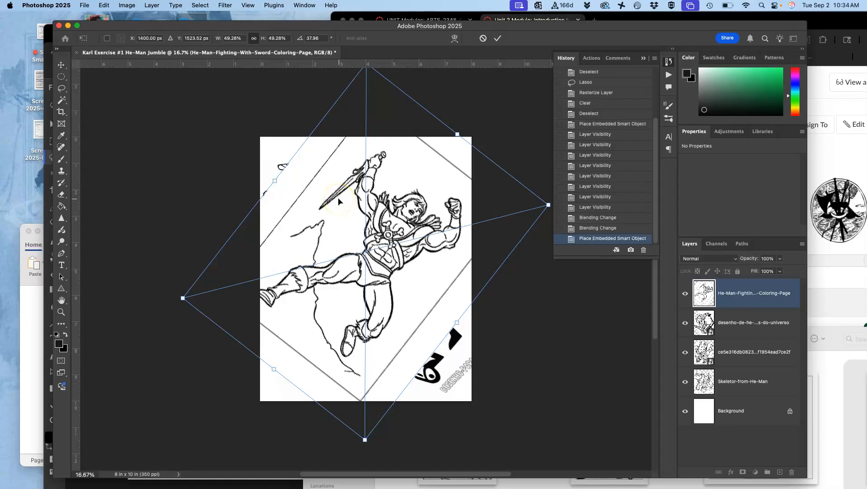
Step: Enlarge the placed fighting He-Man image to about 91%, shift it so the torso fills the page, and commit the placement
key("super+minus")
key("super+minus")
key("super+minus")
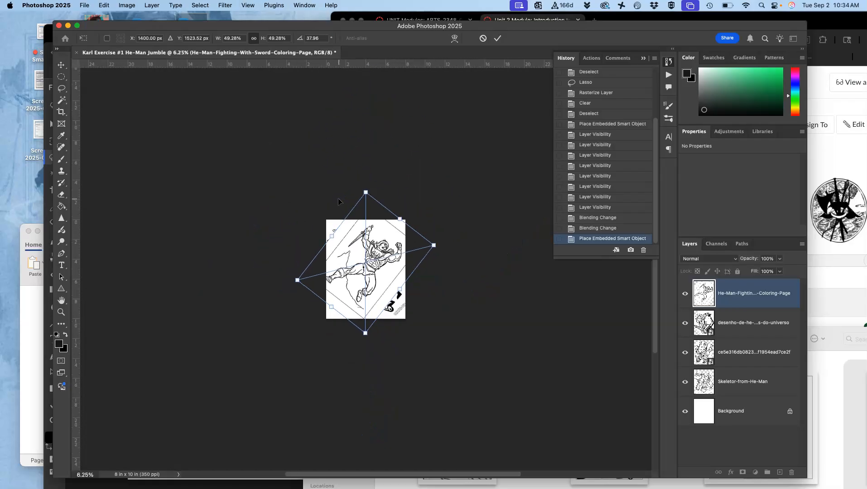
key("super+plus")
key("super+plus")
key("super+plus")
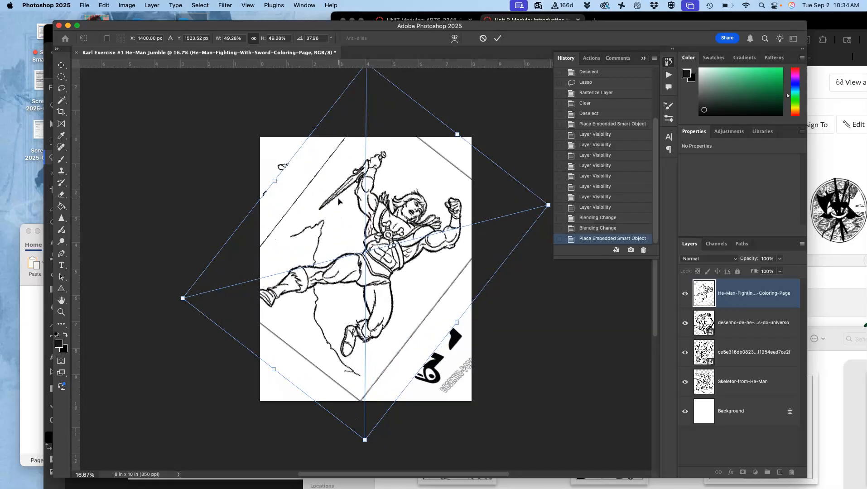
key("super+minus")
key("super+minus")
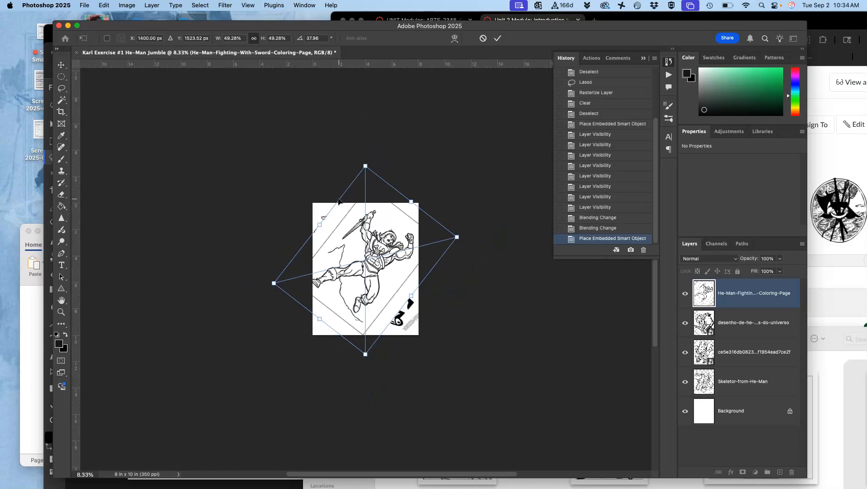
key("super+minus")
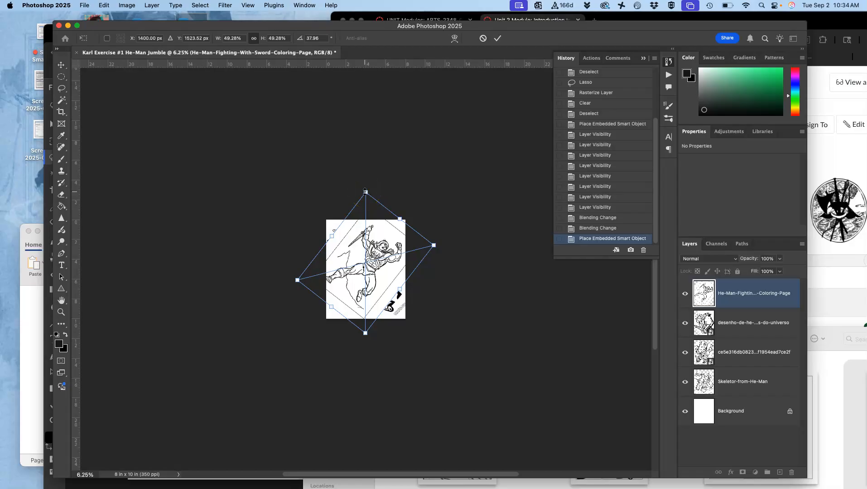
mouse_move(365, 191)
left_mouse_down()
mouse_move(360, 143)
mouse_move(361, 193)
left_mouse_up()
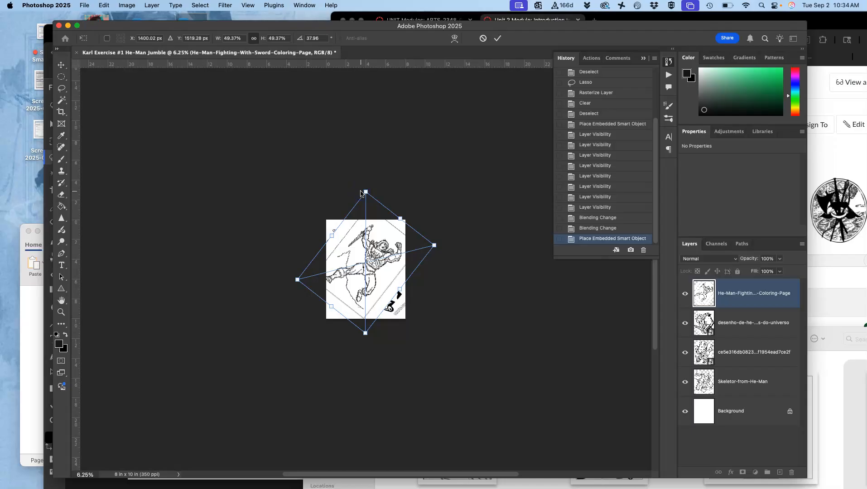
left_click_drag(364, 192, 353, 108)
left_click_drag(387, 236, 365, 250)
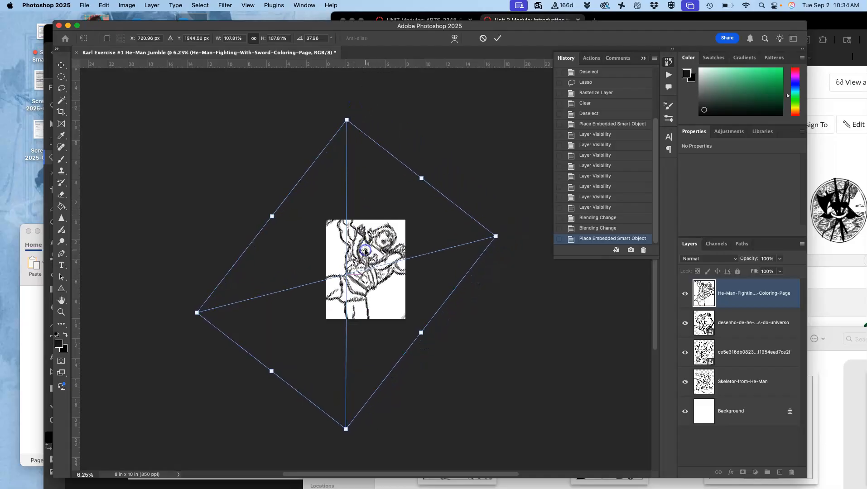
left_click_drag(346, 120, 336, 144)
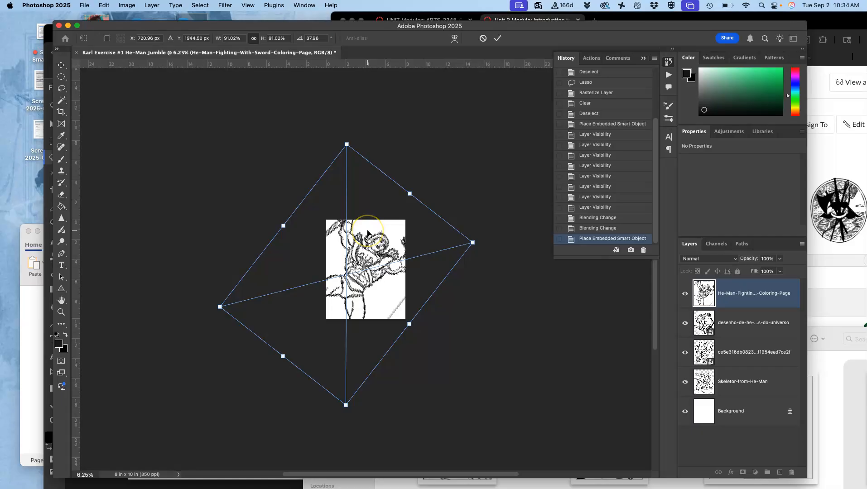
key("Return")
Step: Examine the edge quality of the enlarged fighting He-Man line art up close and at full-page view
key("super+equal")
key("super+equal")
key("super+equal")
key("super+equal")
key("super+equal")
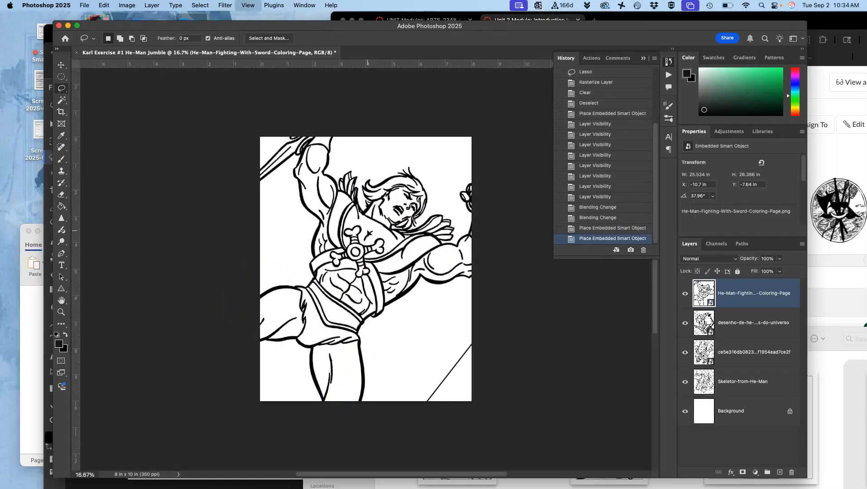
key("super+equal")
key("super+equal")
key("super+equal")
key("super+equal")
key("super+equal")
key("super+equal")
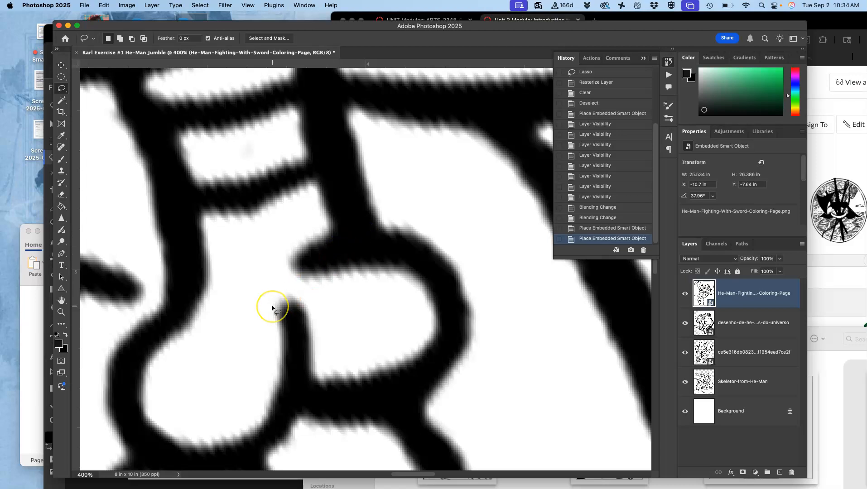
key("super+minus")
key("super+minus")
key("super+minus")
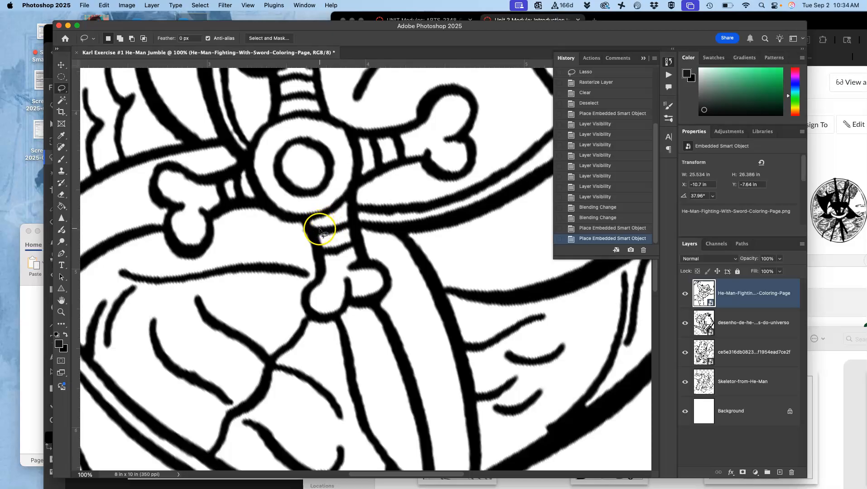
key("super+minus")
key("super+minus")
key("super+minus")
key("super+minus")
key("super+minus")
key("super+minus")
key("super+minus")
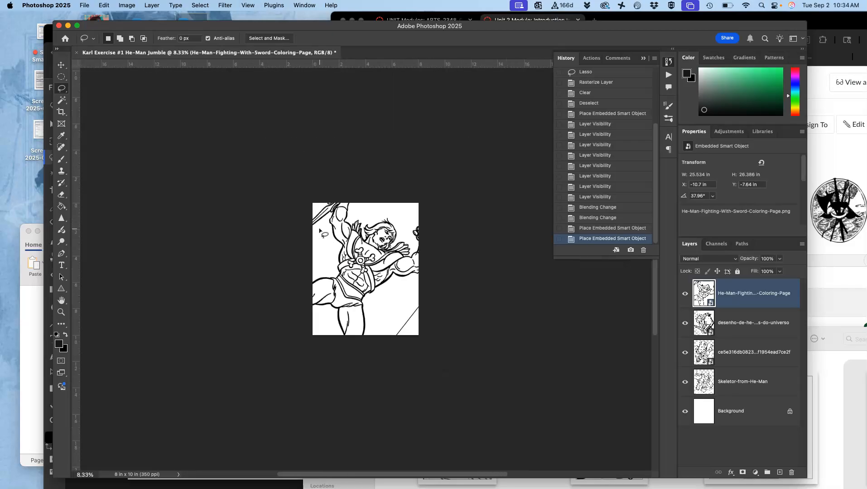
Step: Free-transform the fighting He-Man layer down to about 52.3%, recenter it on the page, and commit the transform
key("super+t")
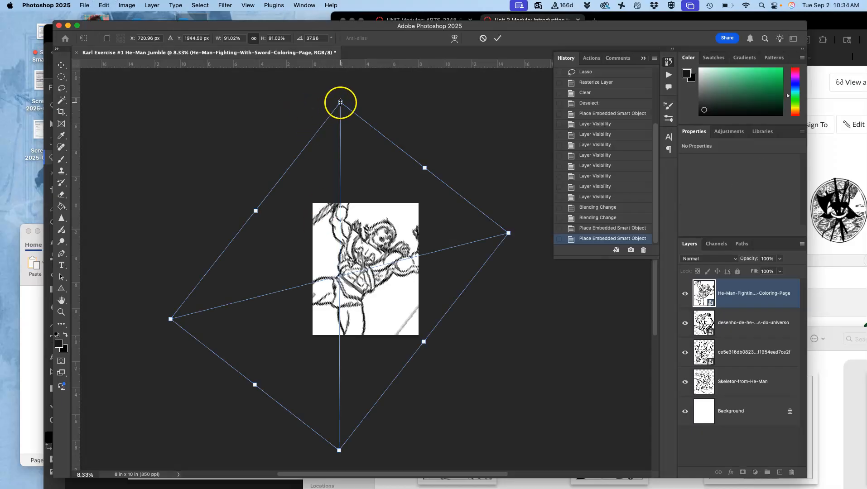
left_click_drag(340, 102, 340, 176)
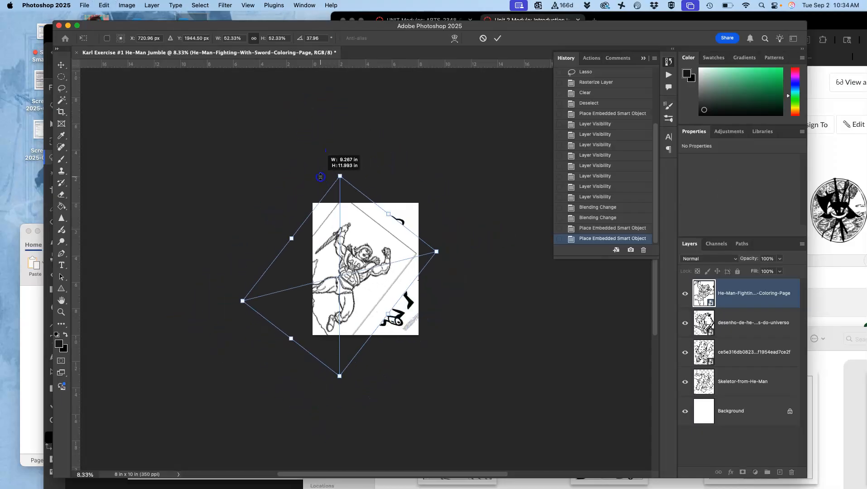
left_click_drag(372, 236, 398, 229)
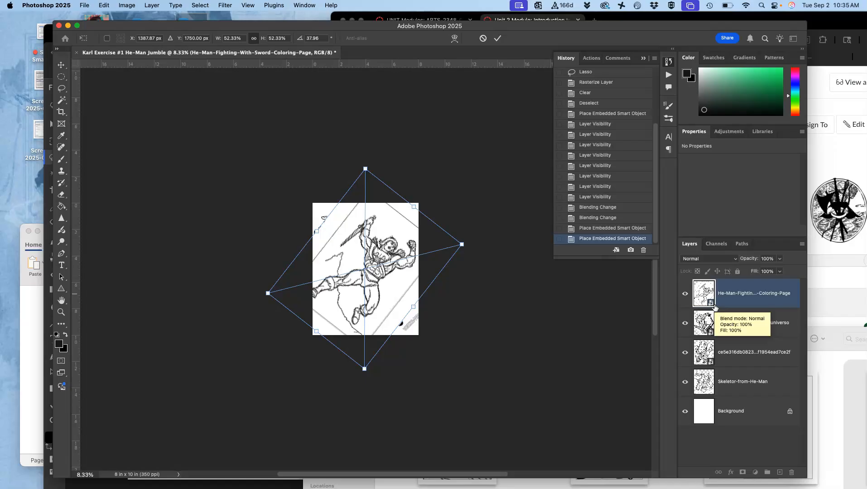
key("super+equal")
key("super+equal")
key("super+equal")
key("super+equal")
key("super+equal")
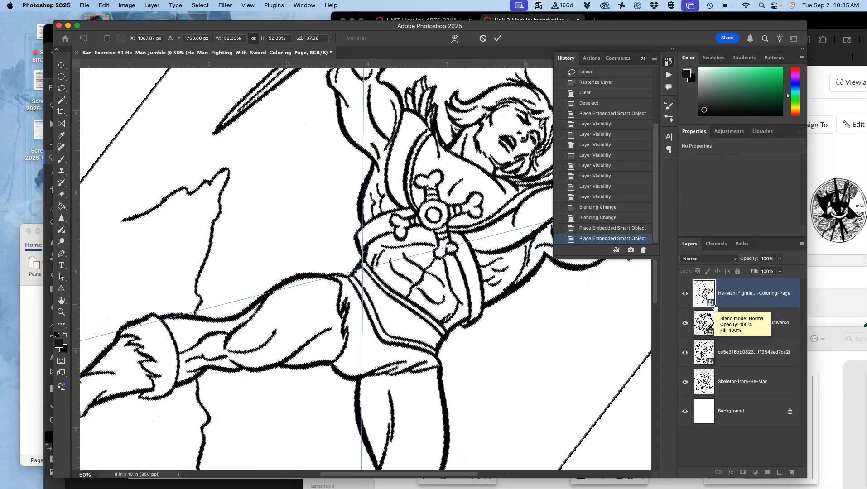
key("Return")
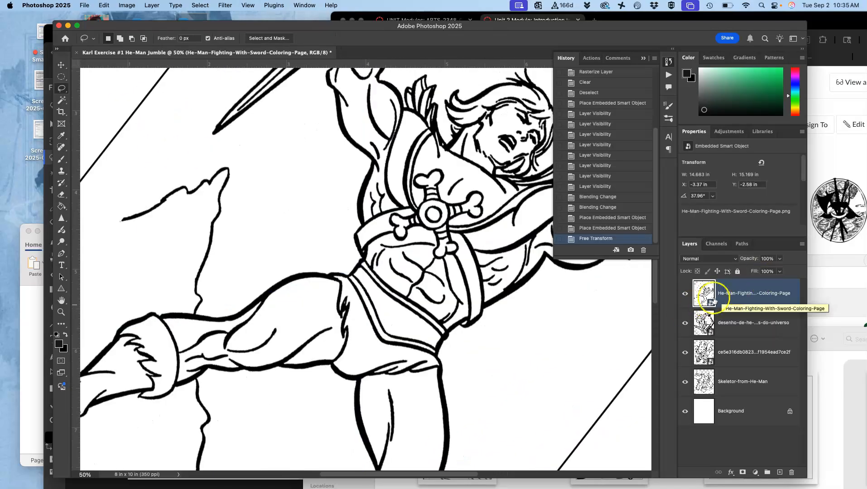
left_click(639, 288)
key("super+minus")
key("super+minus")
key("super+minus")
key("super+minus")
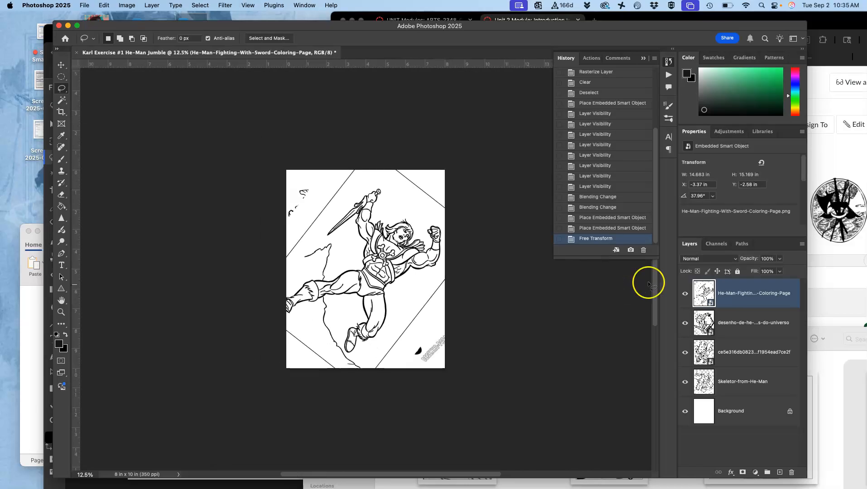
Step: Place the NewHeMan image from Finder onto the page as a new top layer
left_click(827, 354)
left_click_drag(830, 334, 778, 211)
left_click_drag(462, 219, 695, 184)
left_click_drag(633, 430, 385, 283)
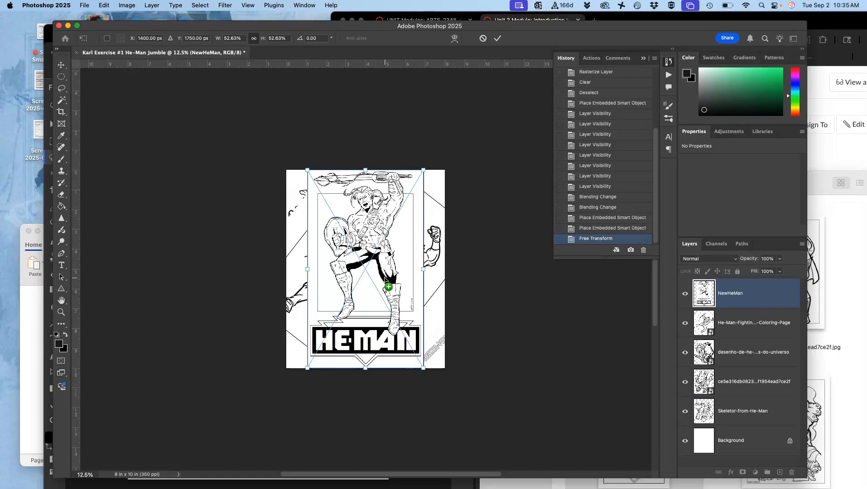
Step: Rotate the placed NewHeMan image about -10° and flip it horizontally
scroll(385, 283, "up", 4)
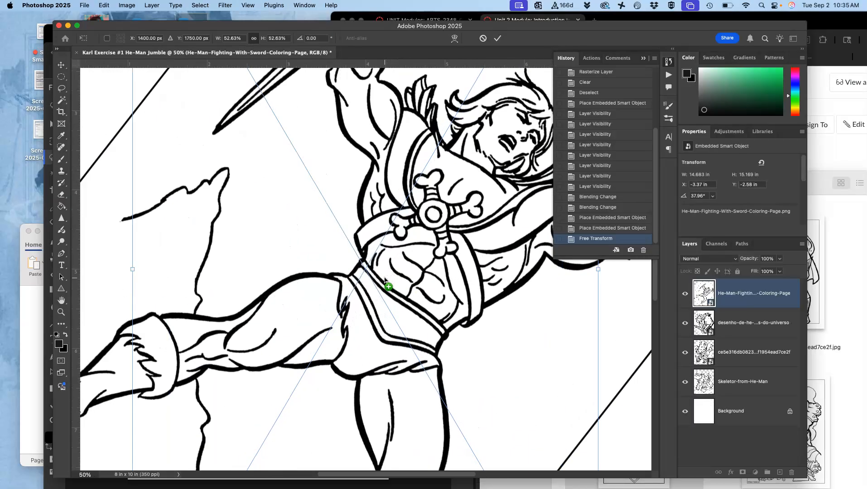
scroll(385, 283, "up", 10)
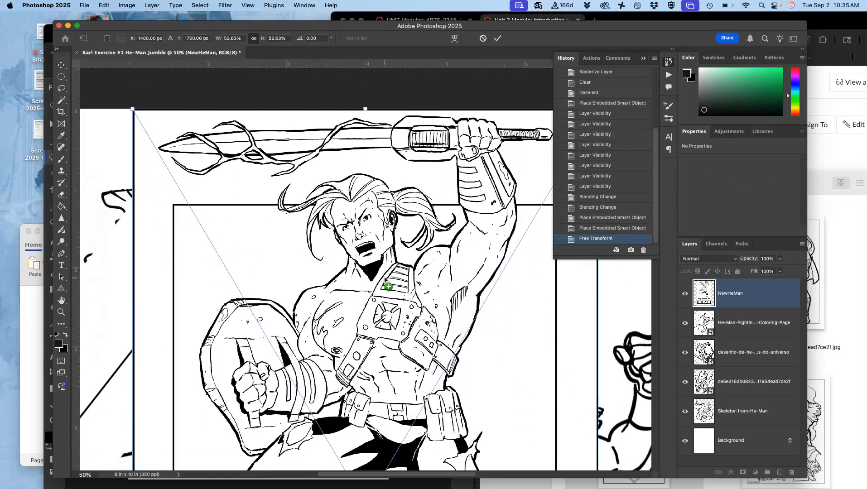
scroll(385, 283, "down", 6)
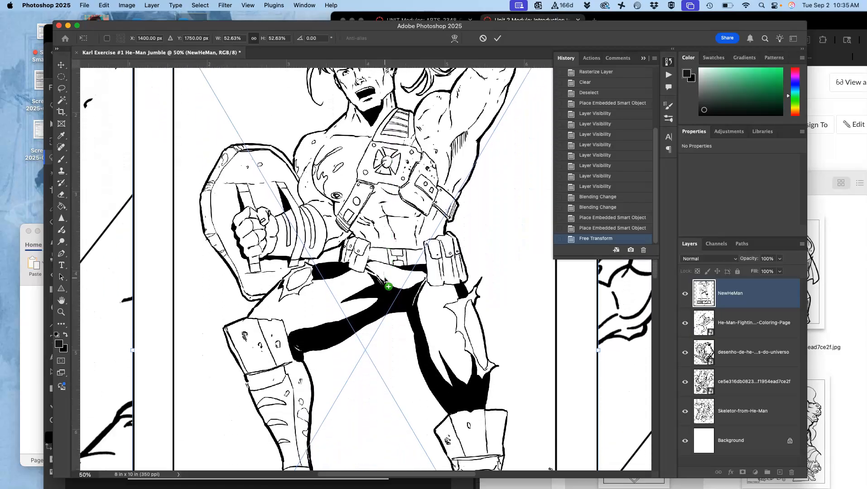
scroll(385, 283, "down", 2)
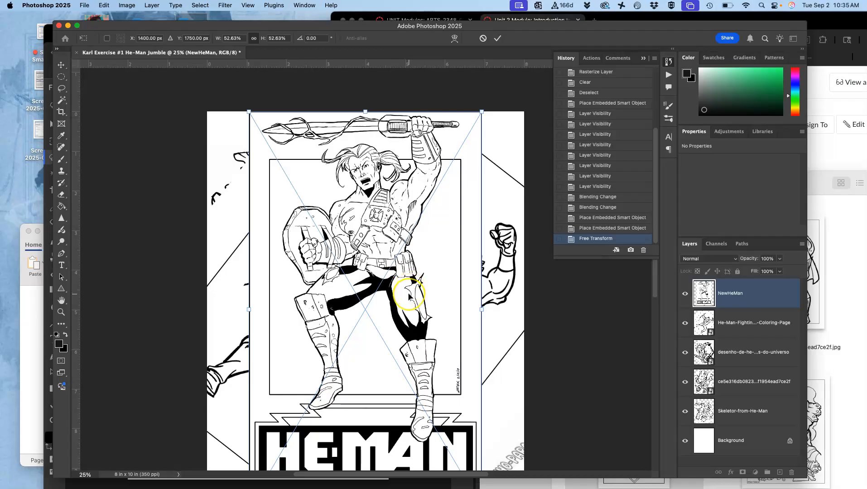
scroll(409, 296, "down", 1)
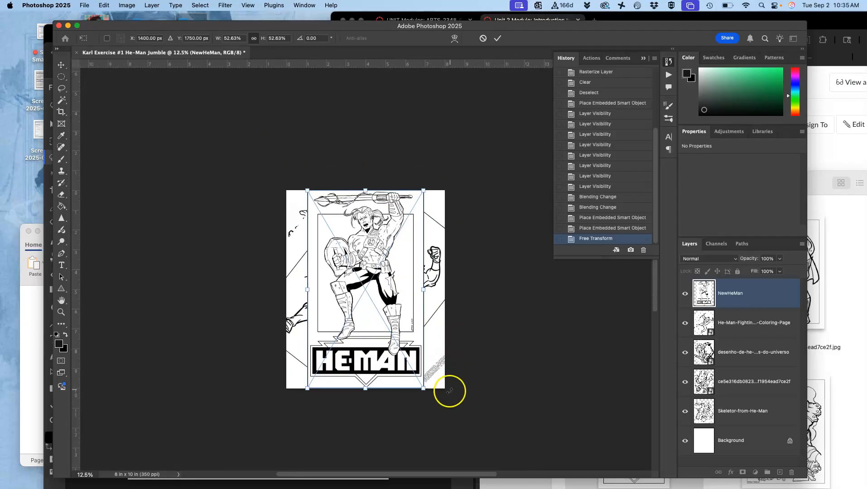
left_click_drag(437, 395, 461, 387)
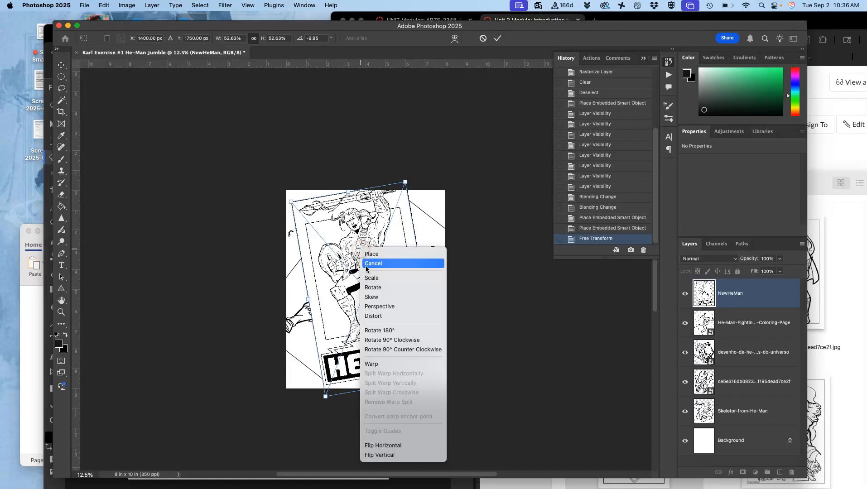
left_click(393, 445)
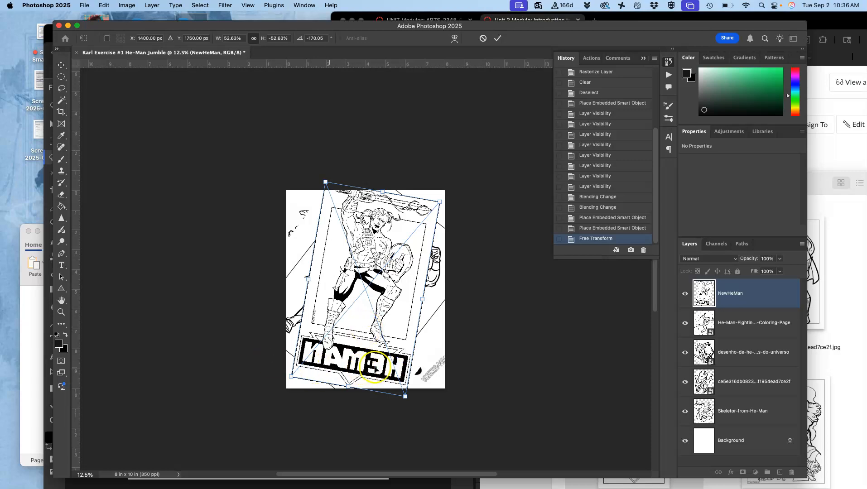
Step: Warp the NewHeMan image so its top edge sags and its sides curve outward, and commit the placement
right_click(388, 281)
left_click(398, 393)
left_click_drag(387, 294, 412, 320)
mouse_move(327, 217)
left_mouse_down()
mouse_move(322, 233)
mouse_move(323, 225)
left_mouse_up()
left_click_drag(393, 206, 429, 190)
left_click_drag(356, 281, 312, 288)
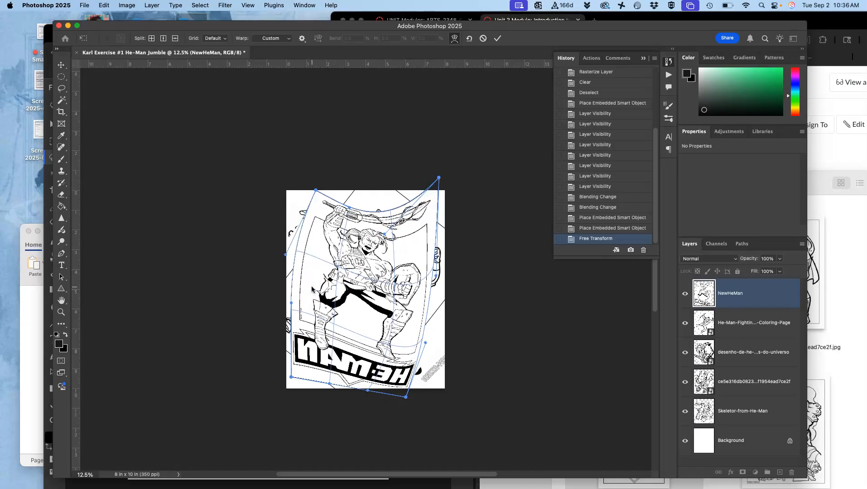
key("Escape")
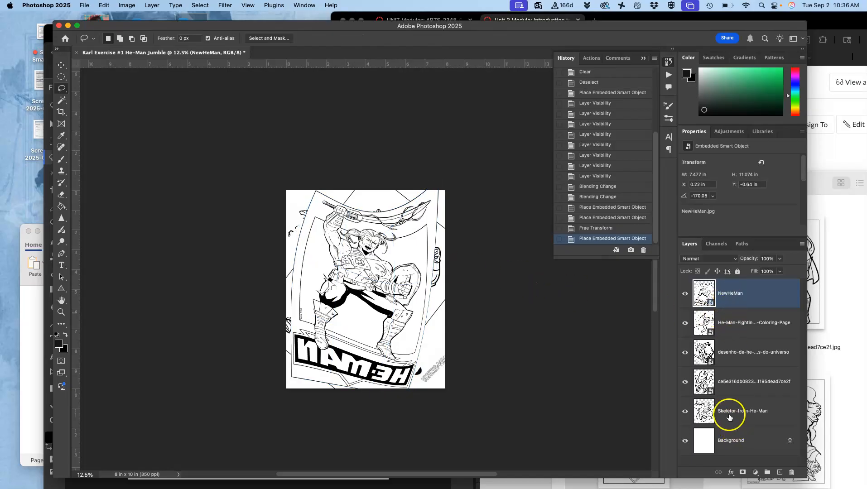
Step: Hide all five artwork layers from NewHeMan down to Skeletor-from-He-Man and fit the page in view
left_click(685, 293)
left_click(685, 322)
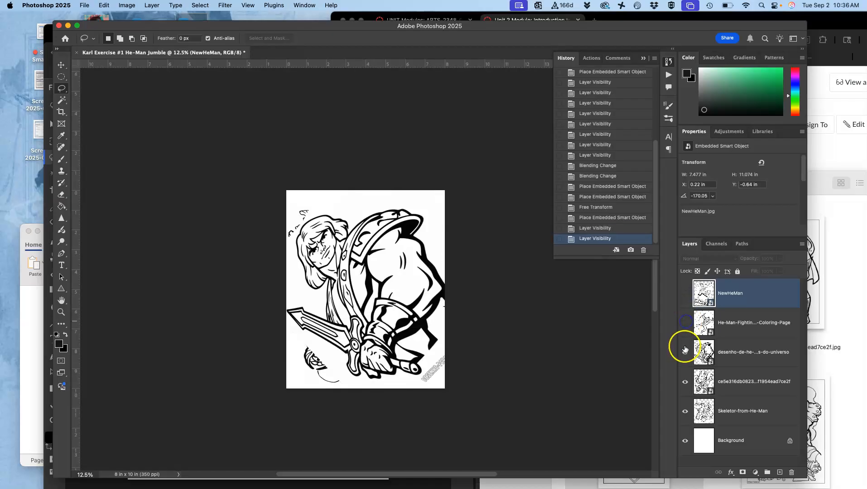
left_click(685, 349)
left_click(685, 381)
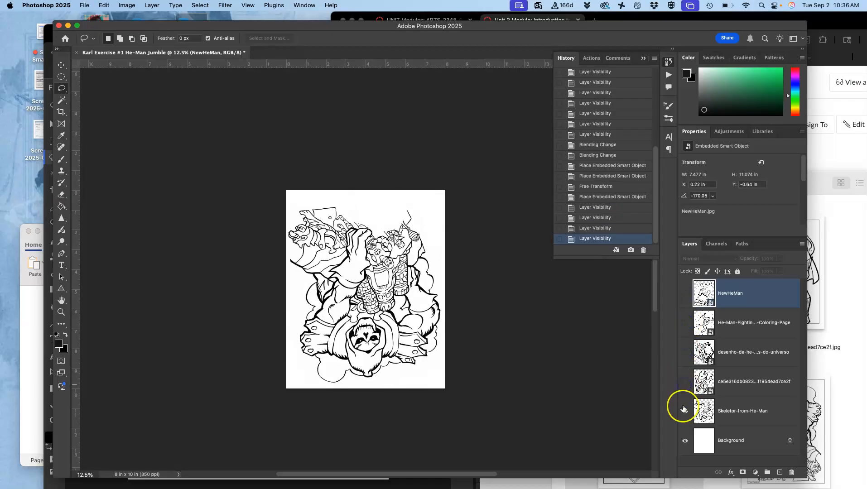
left_click(683, 409)
key("super+0")
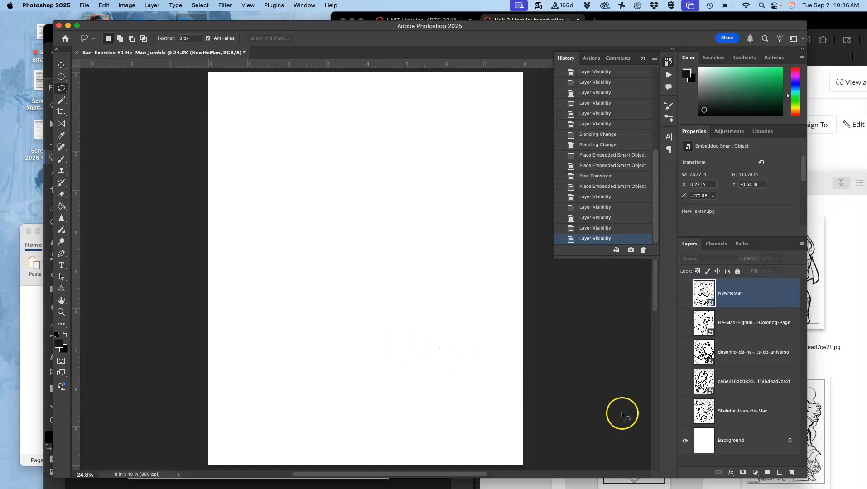
Step: Show the five artwork layers again one by one, from Skeletor-from-He-Man up to NewHeMan, to review the stack
left_click(685, 412)
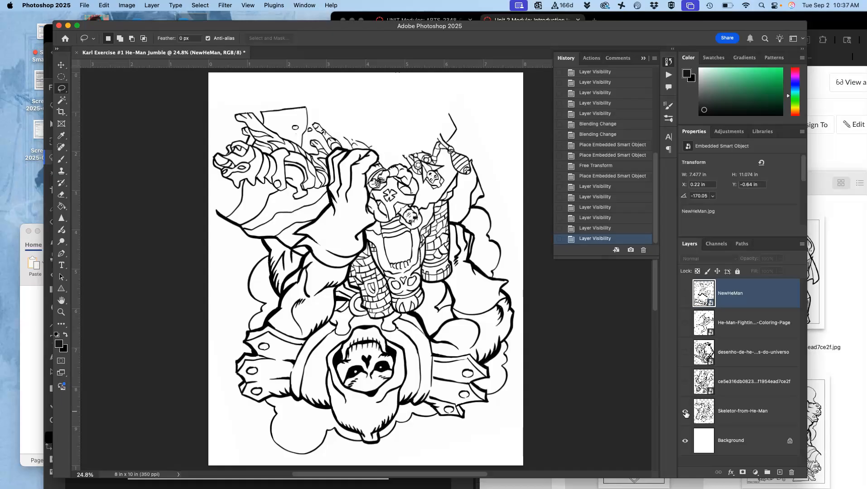
left_click(685, 383)
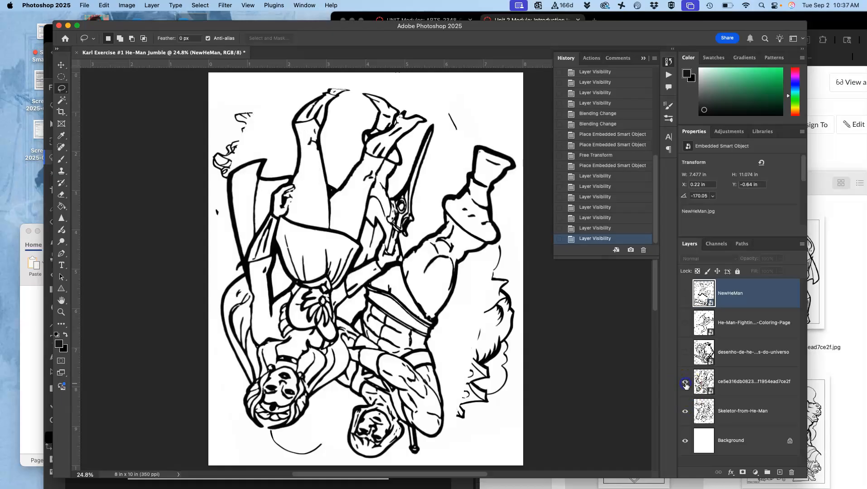
left_click(684, 353)
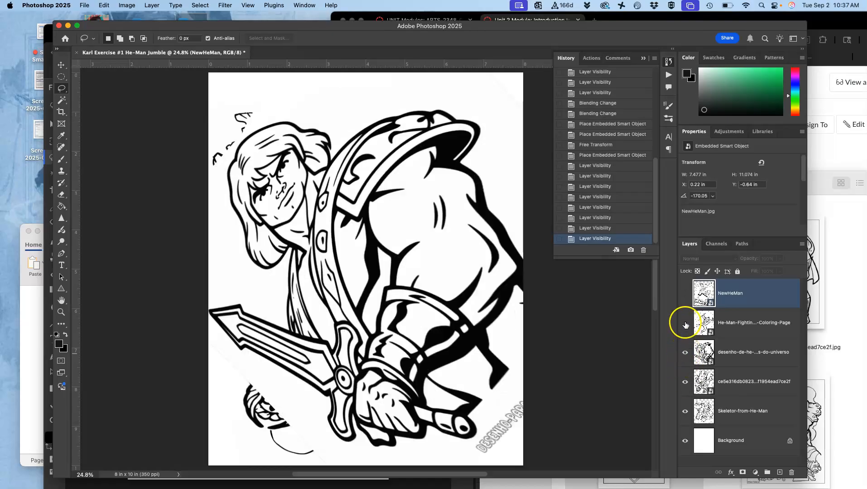
left_click(685, 323)
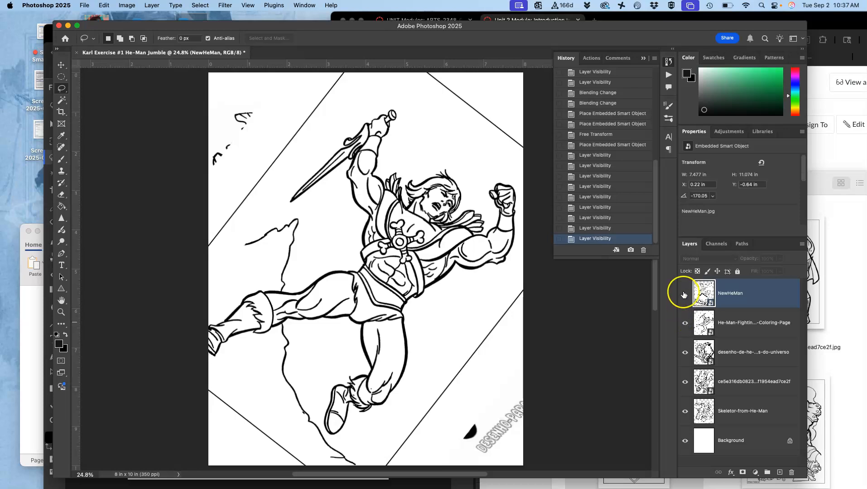
left_click(684, 294)
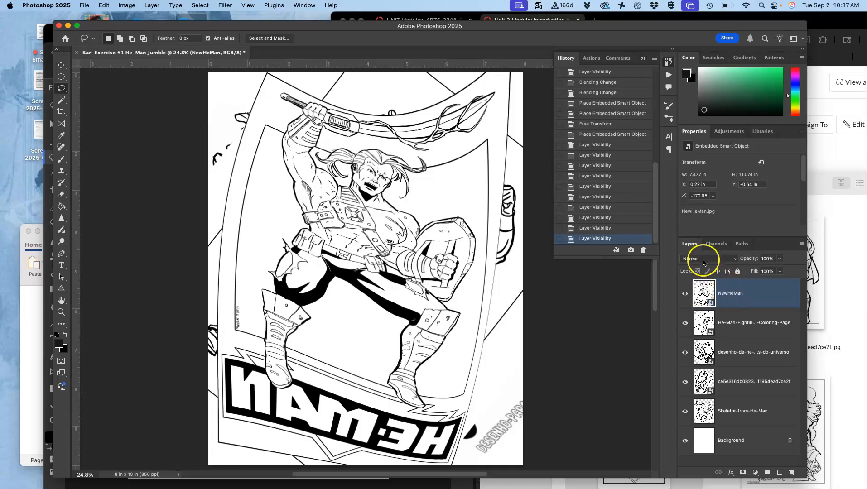
Step: Set the blending mode of the NewHeMan and He-Man-Fighting-With-Sword-Coloring-Page layers to Multiply
left_click(704, 261)
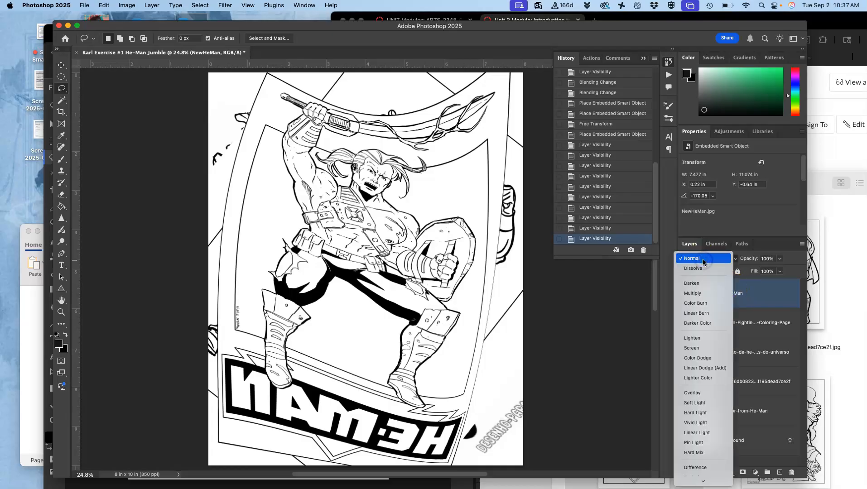
left_click(694, 259)
left_click(690, 293)
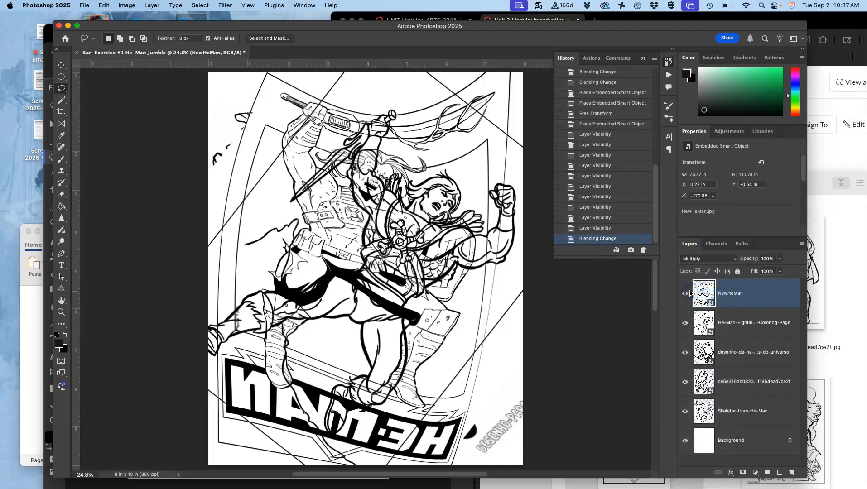
left_click(721, 325)
left_click(707, 262)
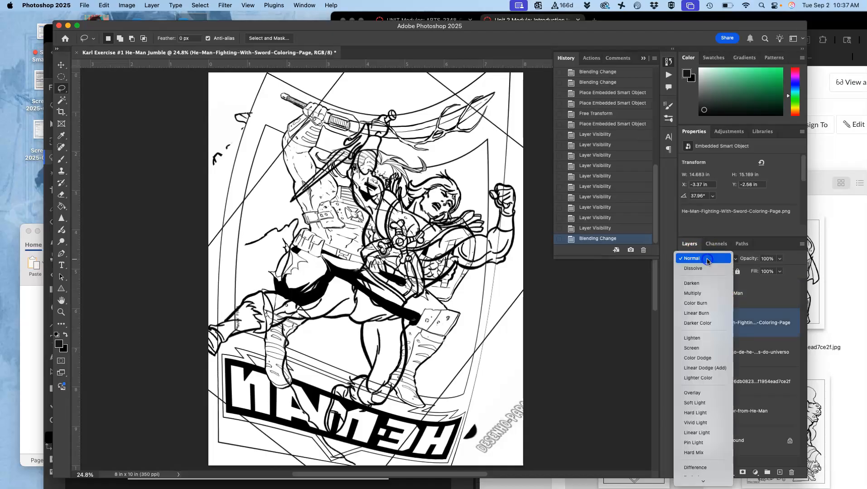
left_click(691, 291)
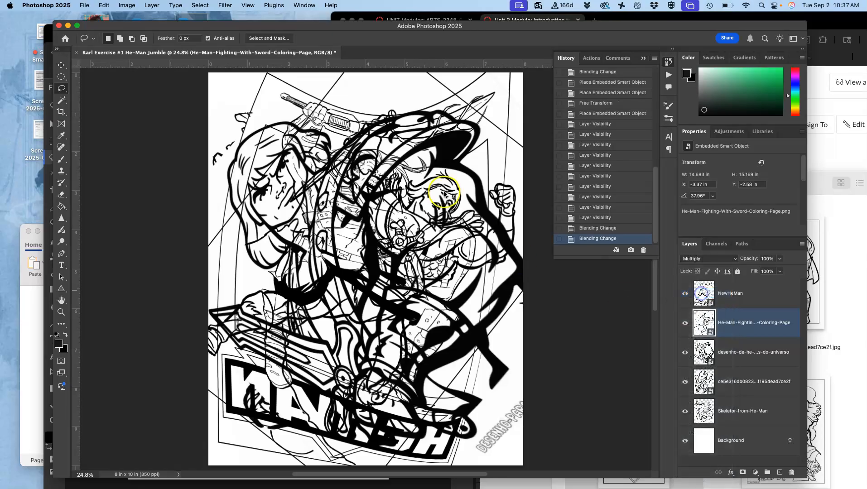
Step: Set the desenho-de-he-man-mestres-do-universo layer's blending mode to Multiply
left_click(722, 355)
left_click(700, 259)
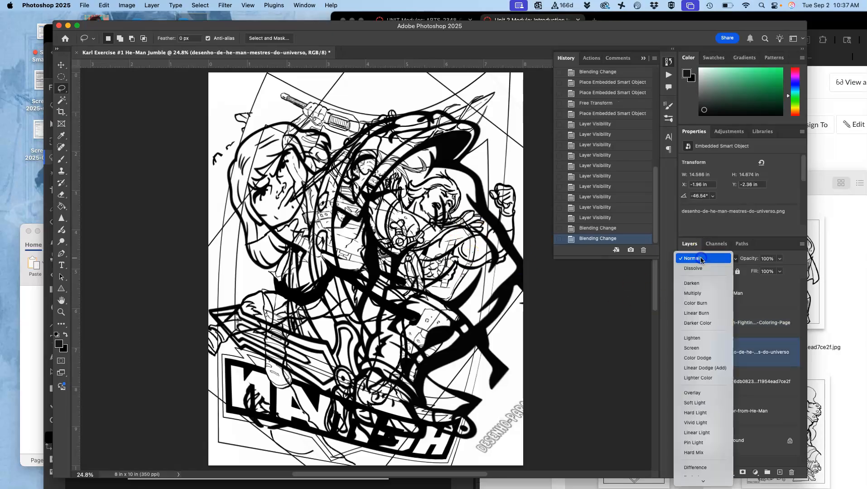
left_click(697, 293)
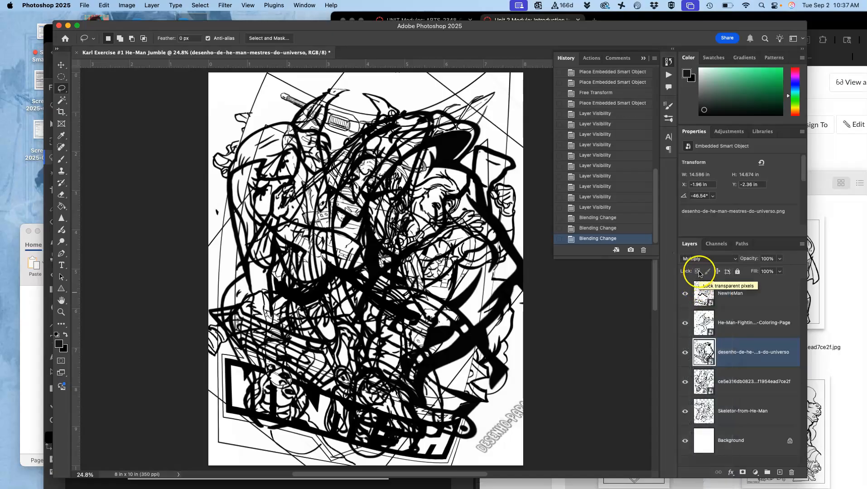
left_click(701, 259)
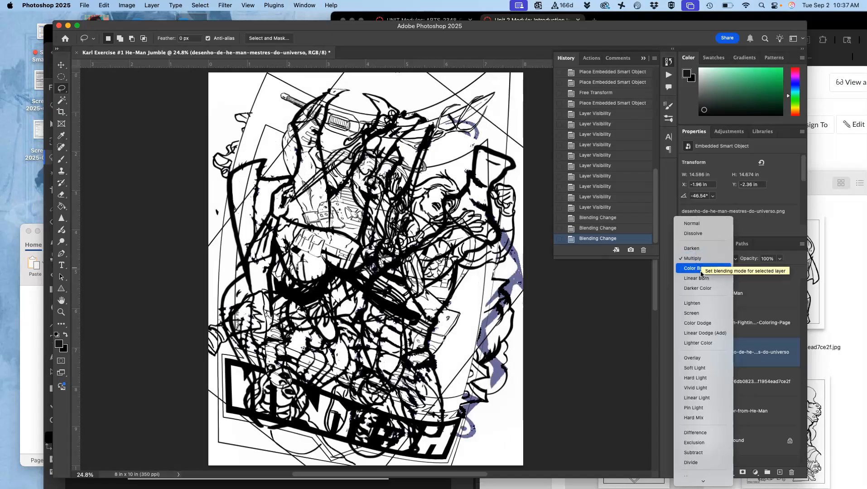
left_click(760, 346)
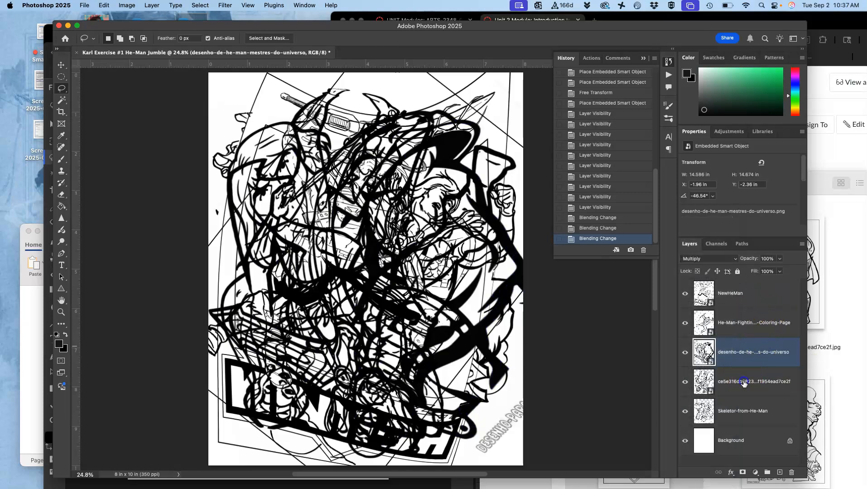
Step: Set the blending mode of the ce5e316db0823cc4869f1954ead7ce2f and Skeletor-from-He-Man layers to Multiply
left_click(742, 381)
left_click(704, 262)
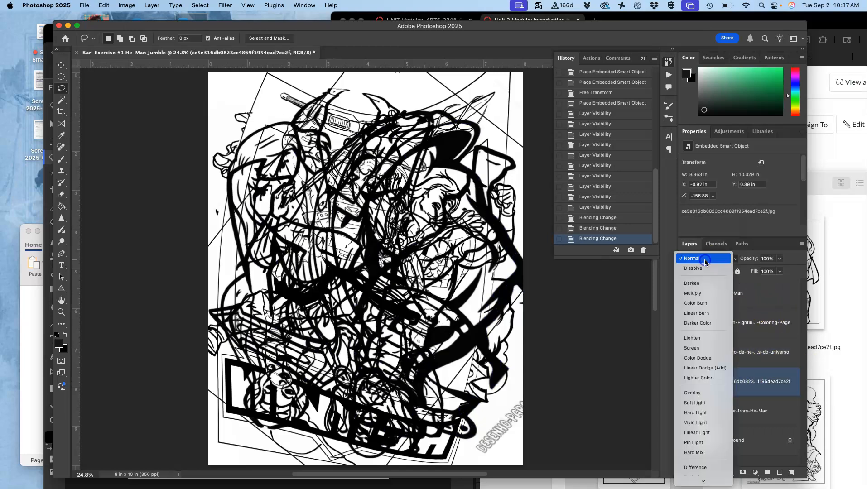
left_click(694, 293)
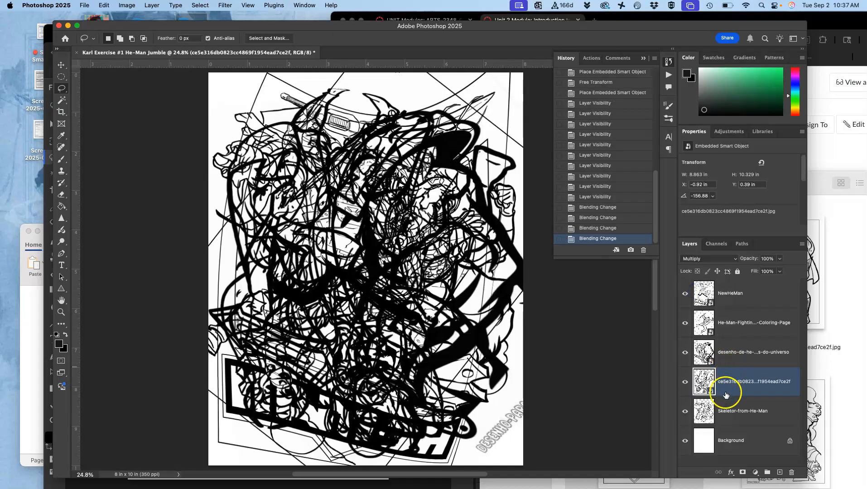
left_click(728, 406)
left_click(712, 259)
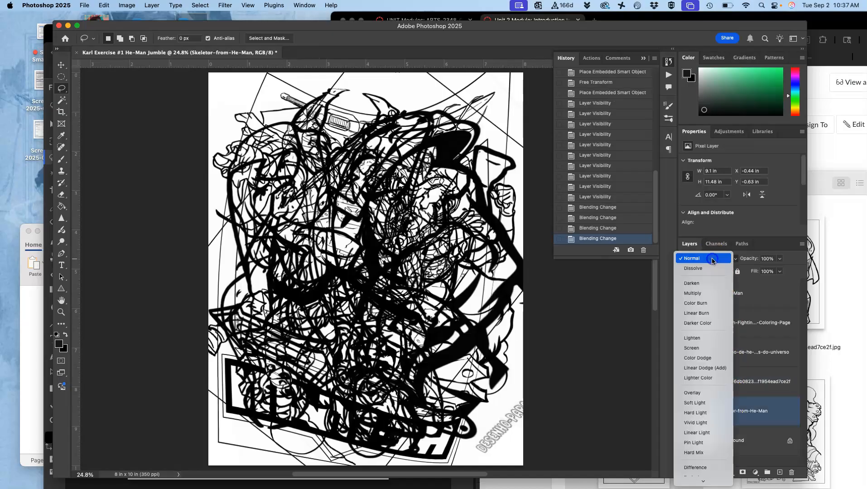
left_click(703, 295)
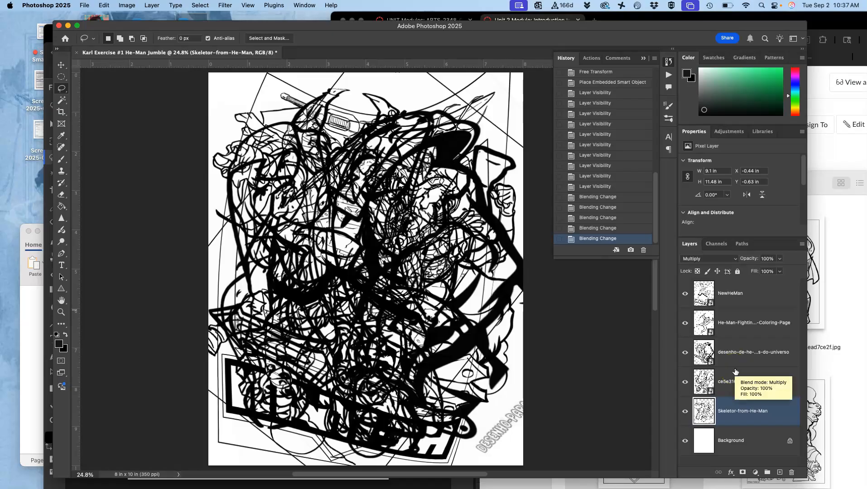
Step: Hide the four layers above Skeletor-from-He-Man to isolate the Skeletor line art
left_click(684, 293)
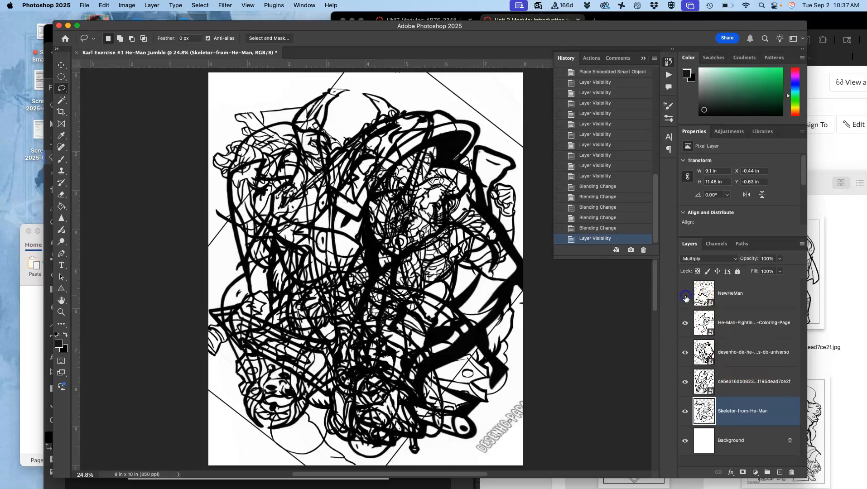
left_click(685, 322)
left_click(685, 351)
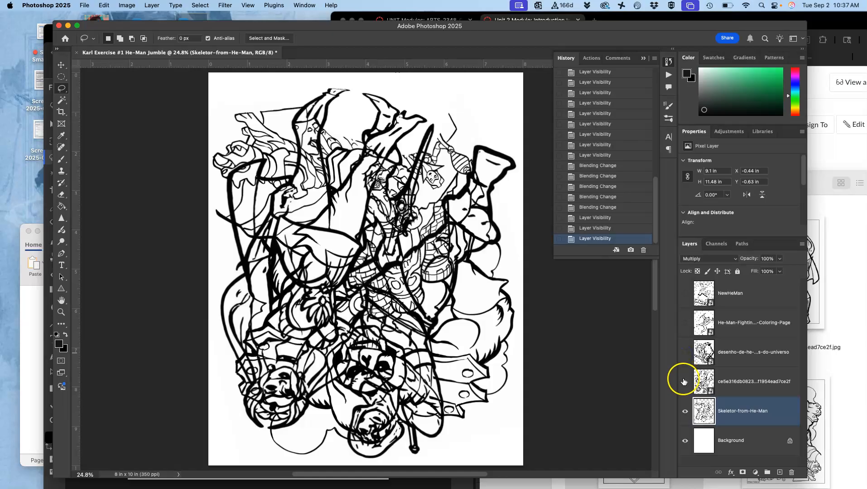
left_click(684, 381)
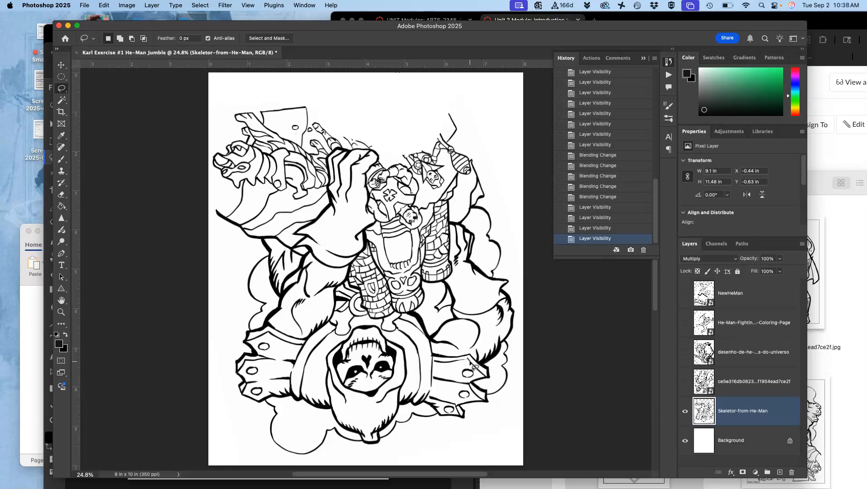
Step: Try painting a diagonal selection band over the tiger's head with the Selection Brush, and return to the Lasso tool with the selection removed
left_click(62, 89)
left_click(60, 93)
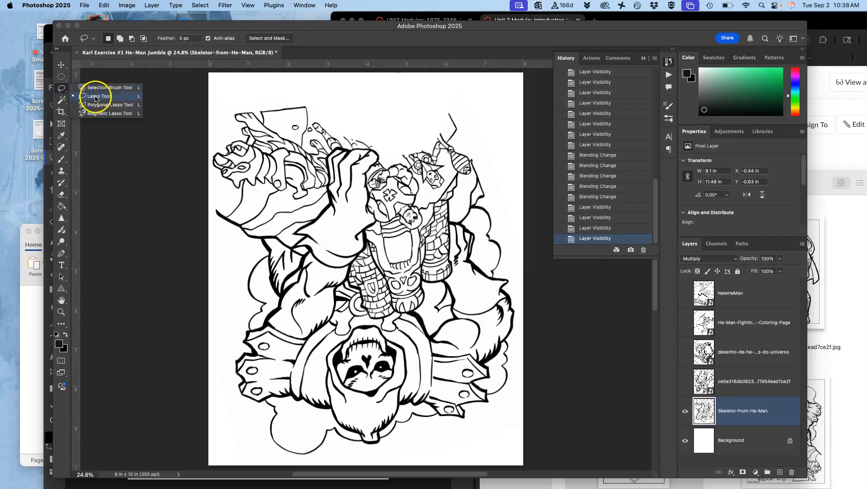
left_click(94, 89)
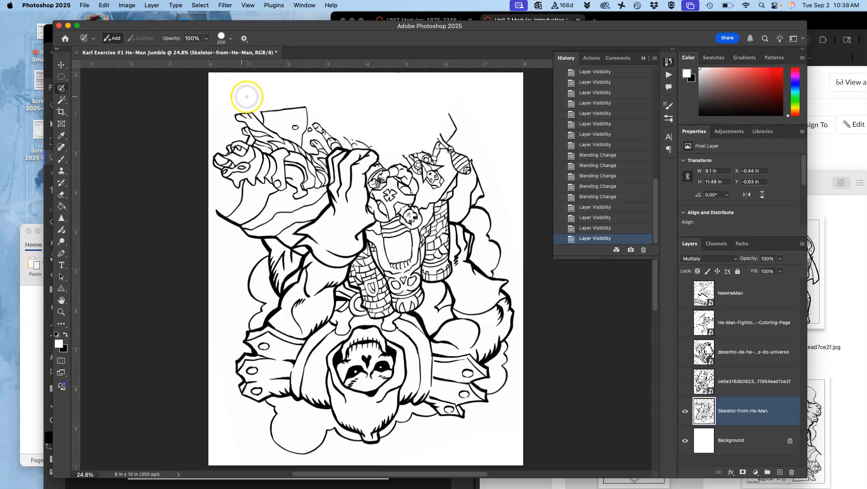
left_click_drag(308, 101, 202, 231)
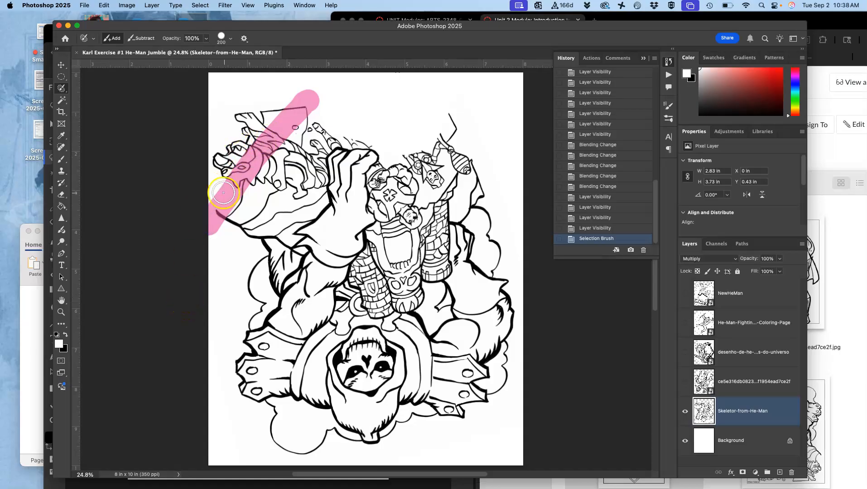
left_click(62, 89)
left_click(92, 90)
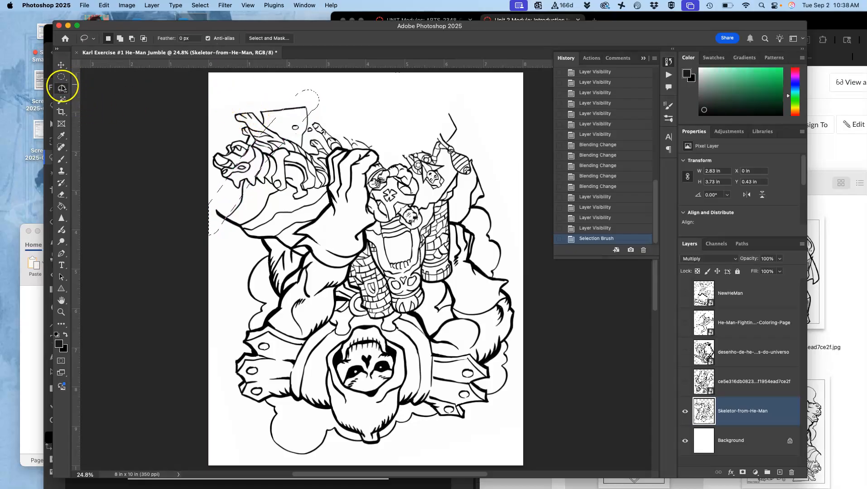
left_click(63, 89)
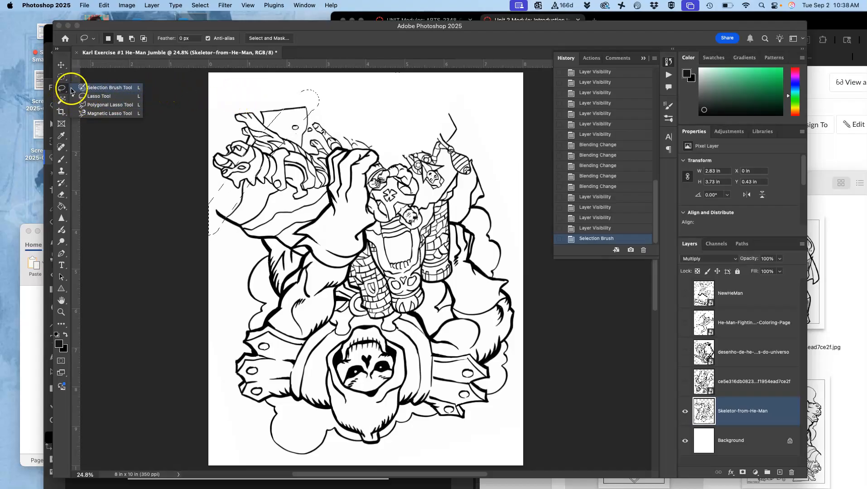
left_click(210, 119)
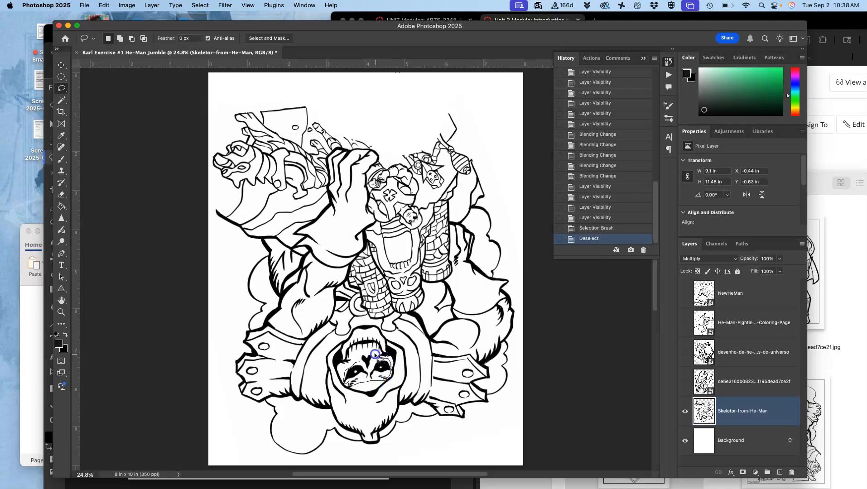
Step: Lasso and clear the skull face inside the upside-down hood on the Skeletor-from-He-Man layer in two passes, and deselect
left_click_drag(357, 361, 357, 361)
key("Delete")
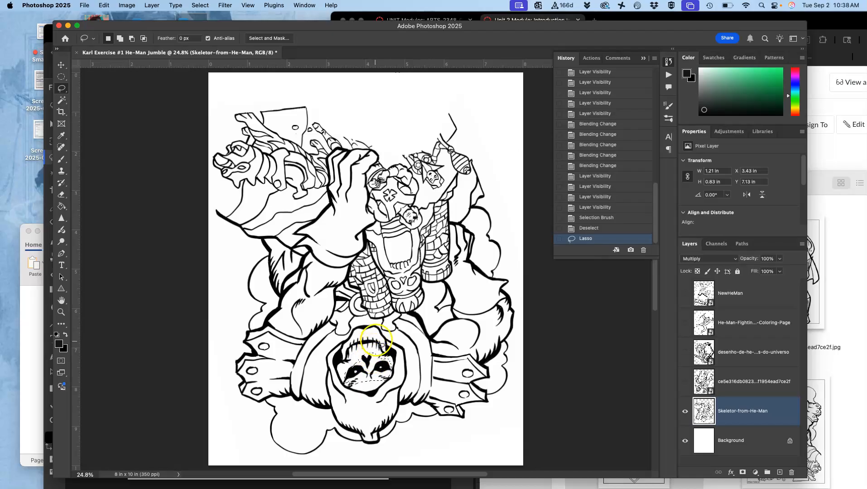
key("super+d")
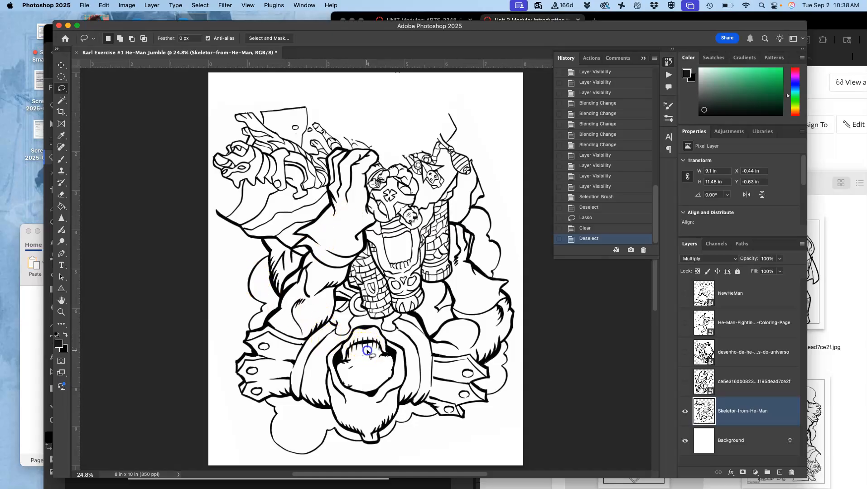
left_click_drag(355, 376, 356, 375)
key("Delete")
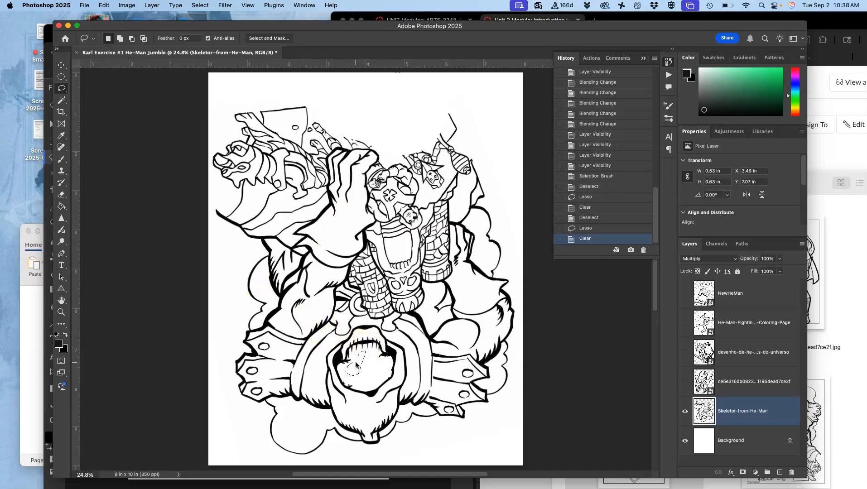
key("super+d")
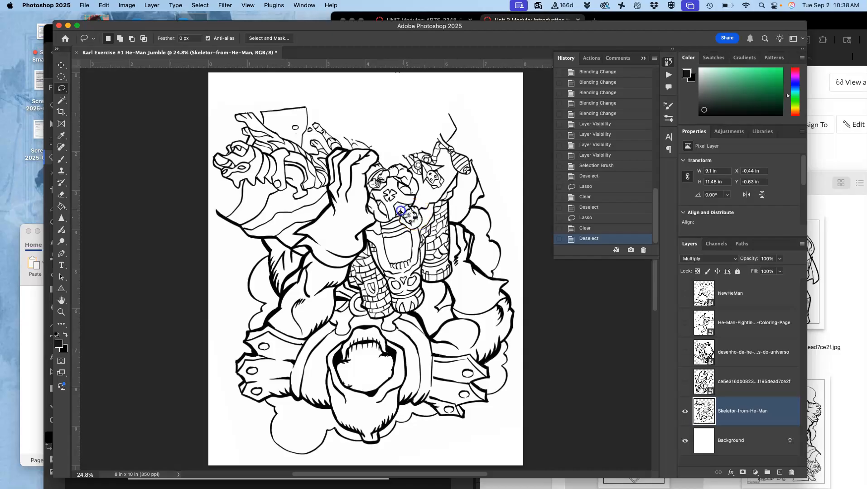
Step: Lasso and clear the small face at the waist of the central armoured figure, and deselect
left_click_drag(423, 208, 401, 210)
key("Delete")
left_click(400, 280)
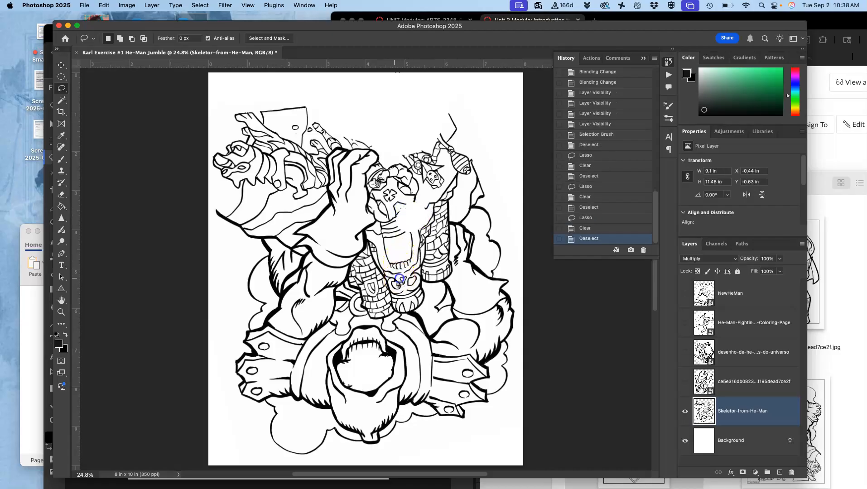
Step: Lasso and clear the tiger's head and the angular shape above it in the upper left of the drawing, and deselect
mouse_move(258, 98)
left_mouse_down()
mouse_move(233, 107)
mouse_move(214, 140)
left_mouse_up()
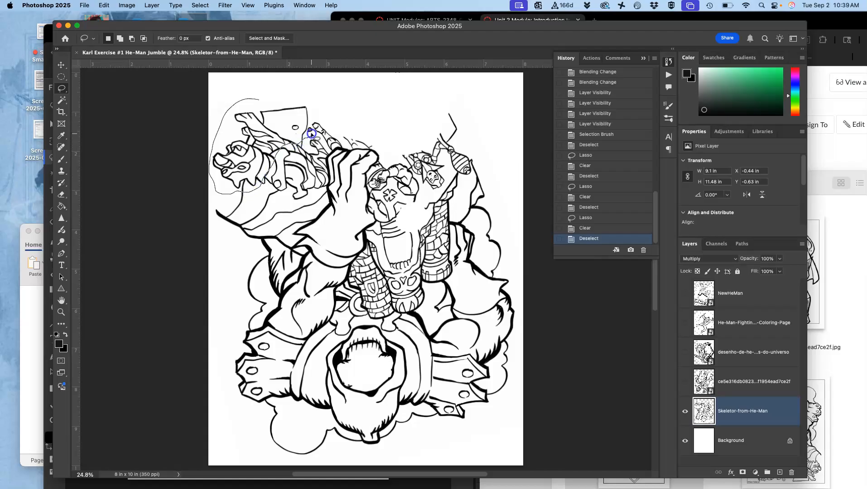
left_click_drag(324, 98, 294, 81)
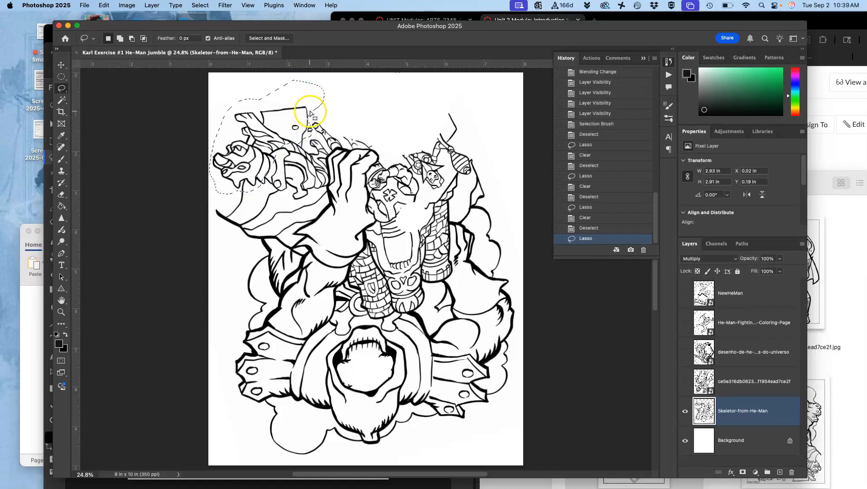
key("Delete")
left_click(373, 110)
Step: Lasso and clear the angular line at the drawing's upper right and the small skull figure below it
left_click_drag(458, 105, 448, 106)
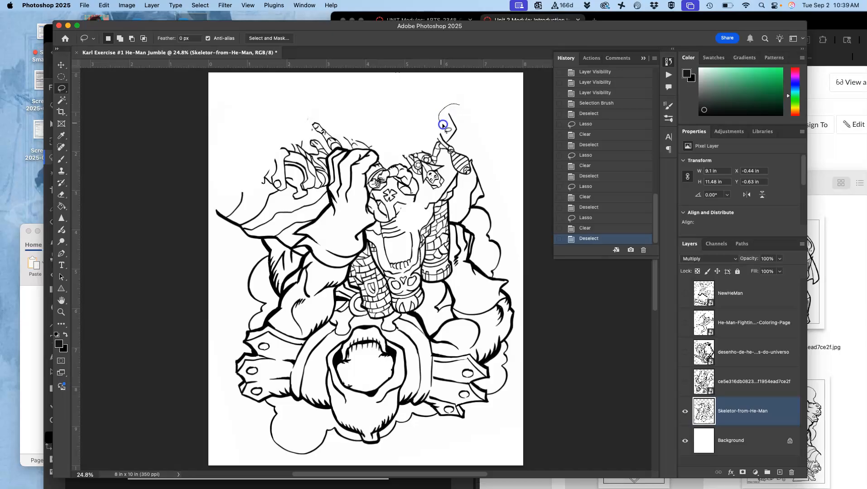
left_click_drag(462, 144, 465, 110)
key("Delete")
left_click(468, 190)
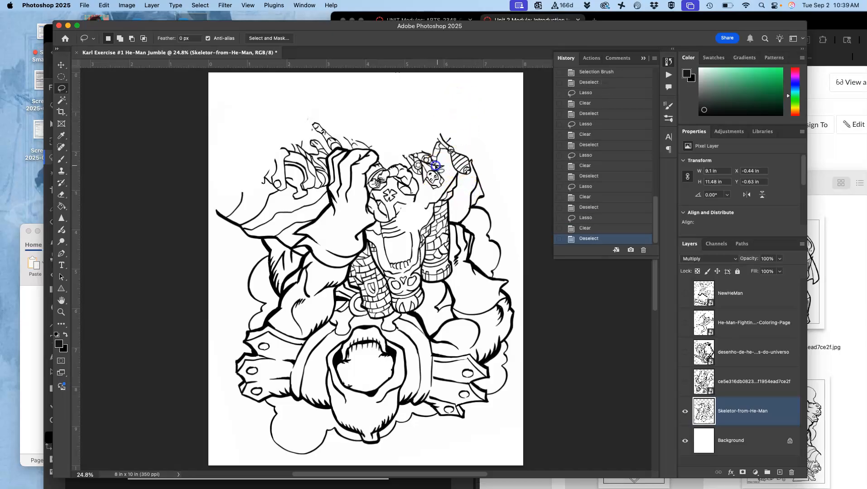
left_click_drag(443, 162, 442, 164)
key("Delete")
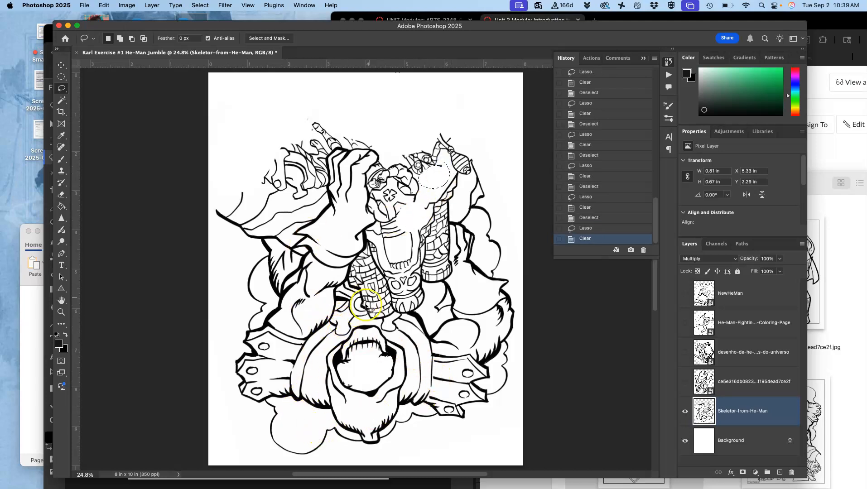
Step: Show and select the ce5e316db0823cc4869f1954ead7ce2f layer, and remove the remaining selection
left_click(685, 382)
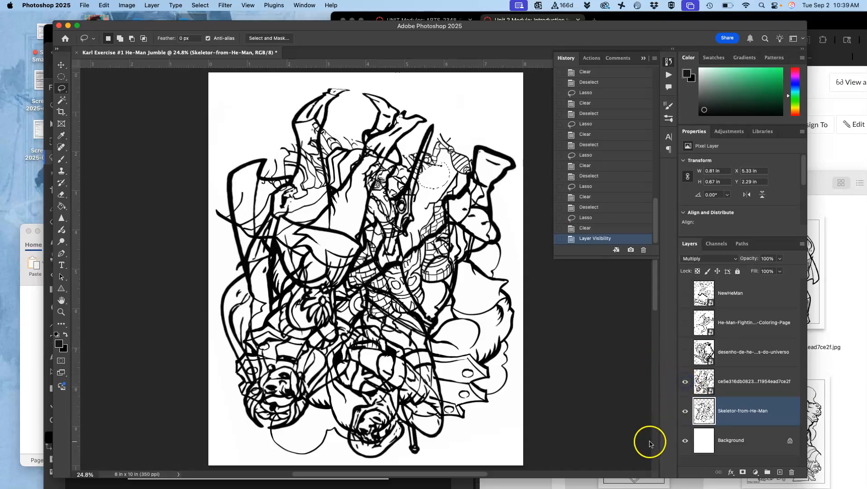
left_click(729, 378)
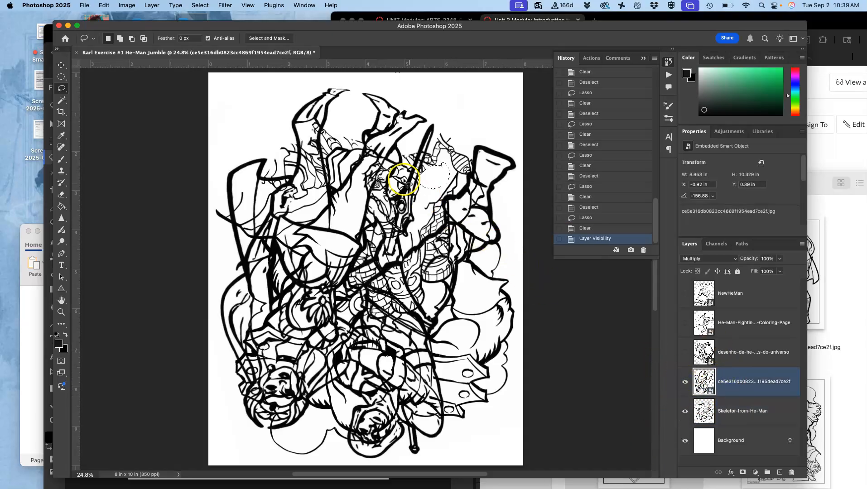
key("super+d")
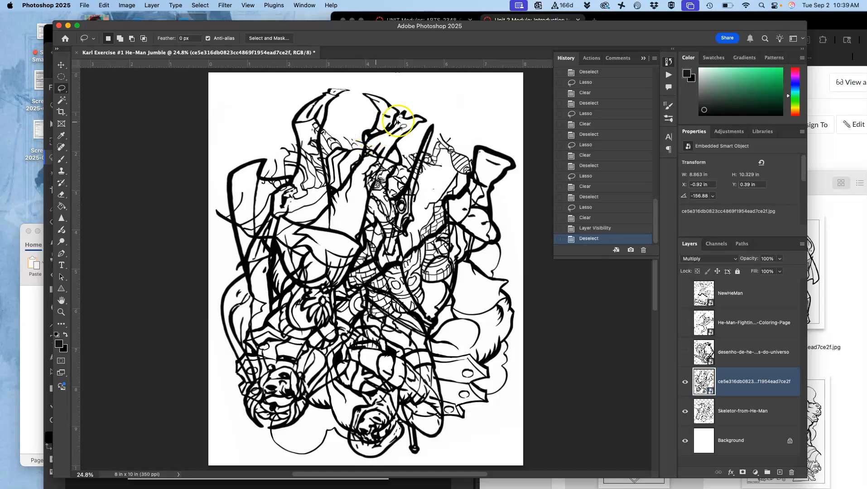
Step: Try to clear a lassoed area around the foot at the drawing's top, and rasterize the ce5e316db0823cc4869f1954ead7ce2f layer
mouse_move(448, 95)
left_mouse_down()
mouse_move(422, 91)
mouse_move(419, 167)
mouse_move(454, 120)
left_mouse_up()
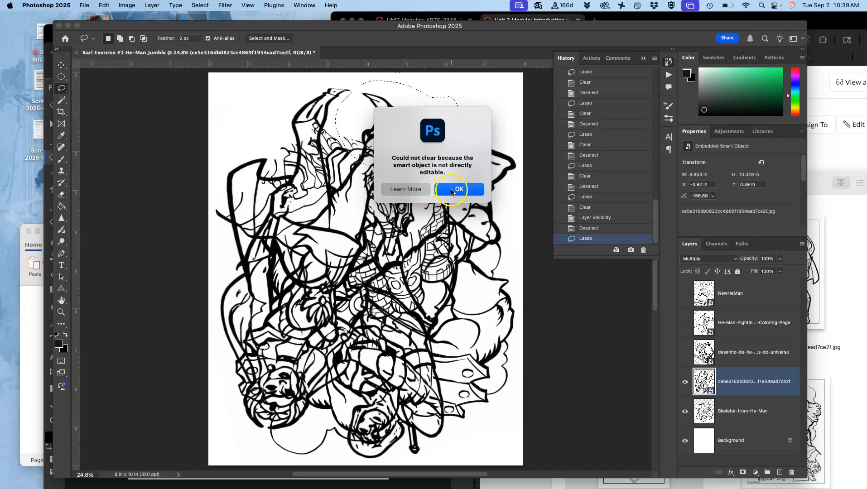
left_click(452, 192)
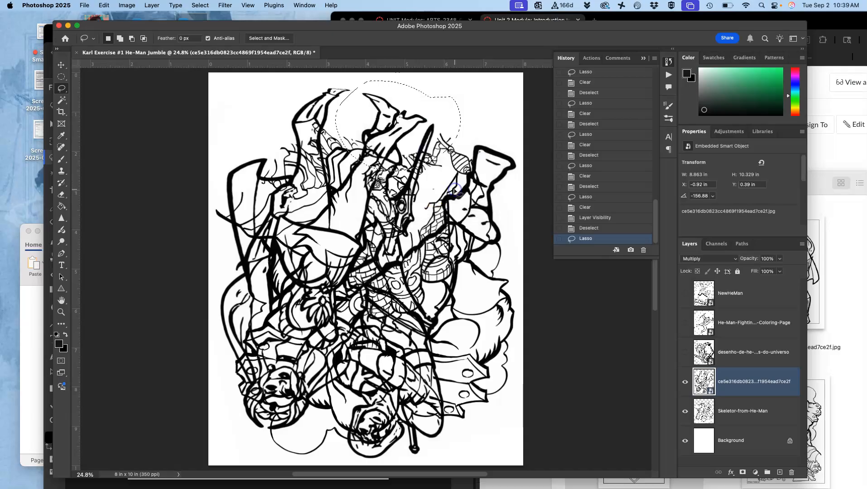
right_click(747, 389)
left_click(698, 432)
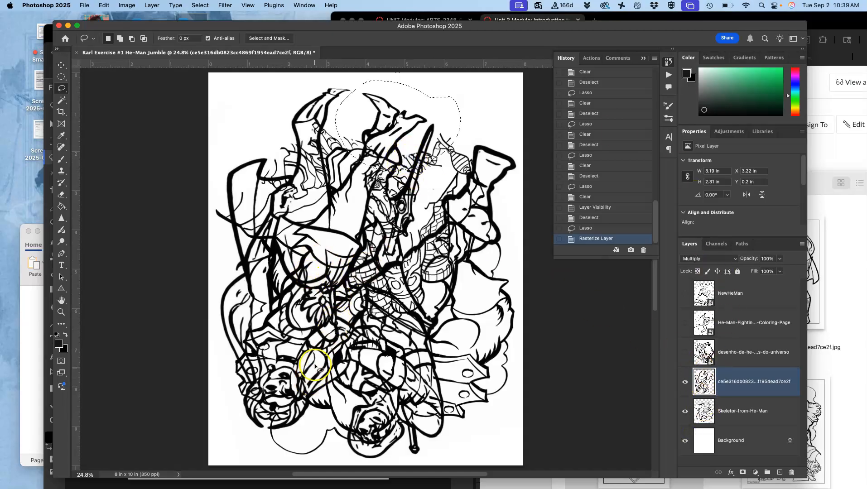
Step: Lasso and clear the upside-down face overlapping the lower part of Skeletor's hood, and deselect
key("super+plus")
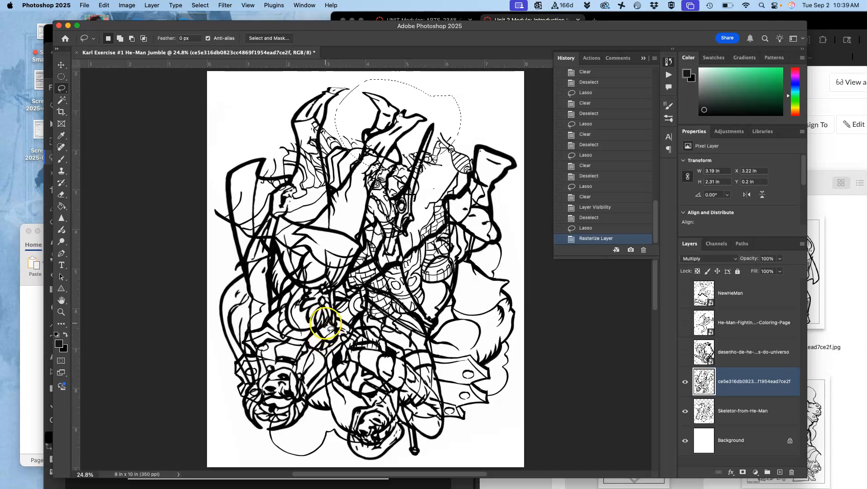
key("super+plus")
key("super+plus")
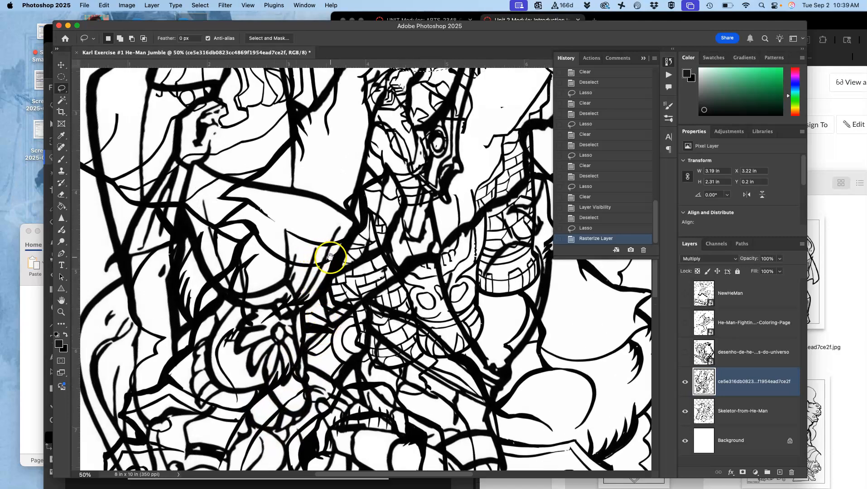
scroll(333, 336, "down", 10)
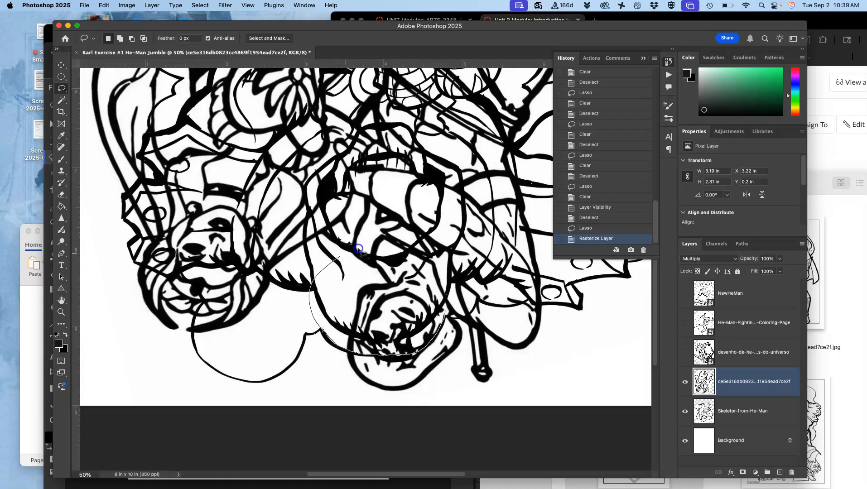
left_click_drag(452, 244, 456, 261)
key("Delete")
key("super+d")
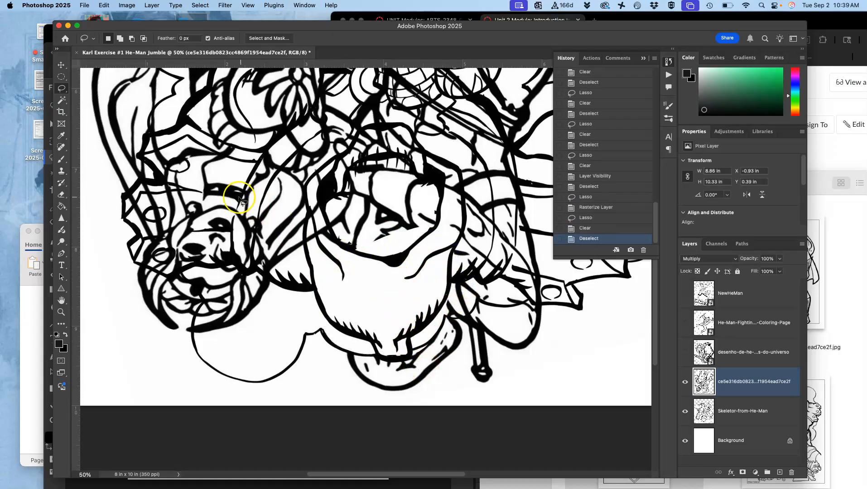
Step: Lasso and clear the upside-down bearded face at the drawing's lower left, and deselect
left_click_drag(117, 169, 123, 181)
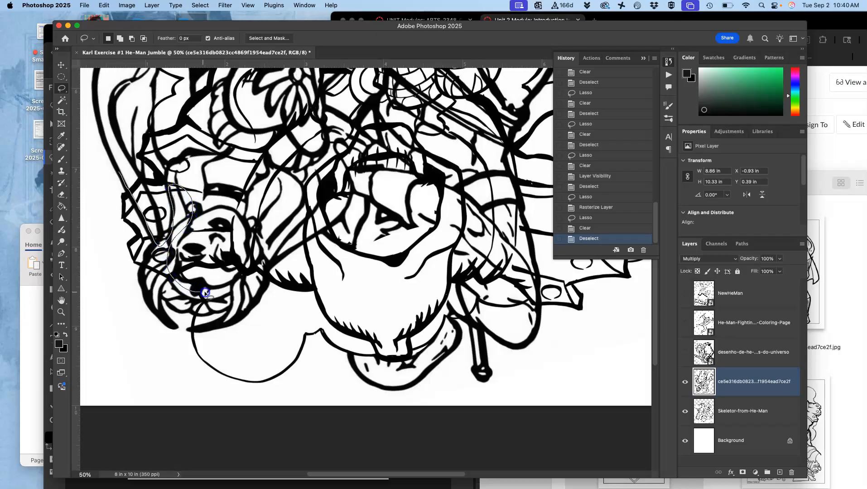
mouse_move(274, 264)
left_mouse_down()
mouse_move(280, 126)
mouse_move(232, 170)
mouse_move(247, 155)
left_mouse_up()
key("Delete")
key("ctrl+d")
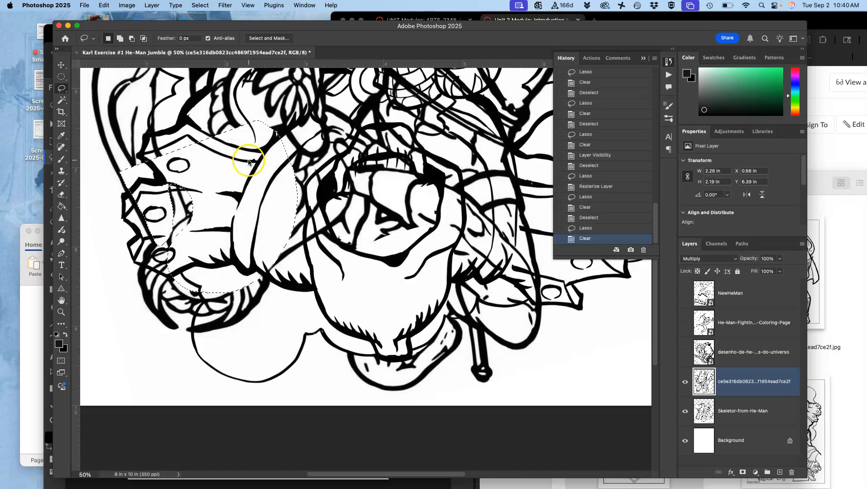
Step: Lasso and clear the leftmost raised foot and leg at the top of the drawing, and deselect
left_click_drag(385, 251, 344, 400)
mouse_move(470, 161)
left_mouse_down()
mouse_move(448, 174)
mouse_move(319, 120)
mouse_move(309, 145)
mouse_move(314, 267)
mouse_move(341, 335)
left_mouse_up()
mouse_move(319, 132)
left_mouse_down()
mouse_move(266, 113)
mouse_move(189, 161)
mouse_move(183, 208)
mouse_move(194, 244)
left_mouse_up()
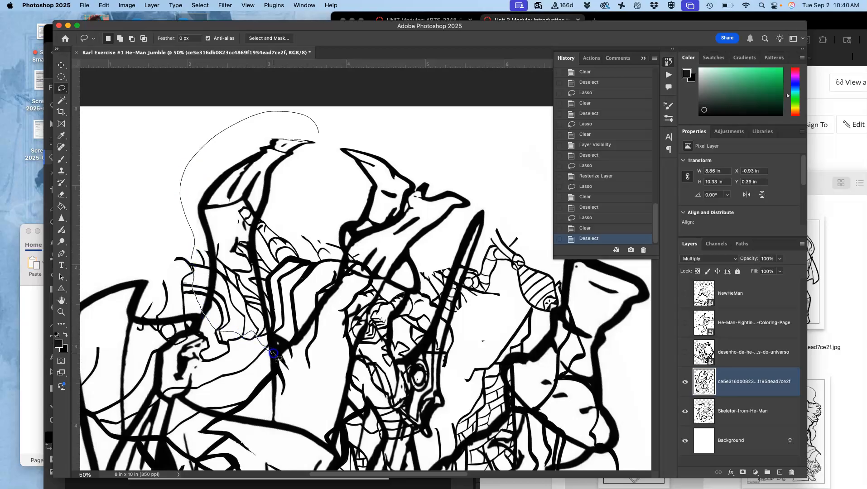
mouse_move(297, 321)
left_mouse_down()
mouse_move(316, 157)
mouse_move(313, 174)
left_mouse_up()
key("Delete")
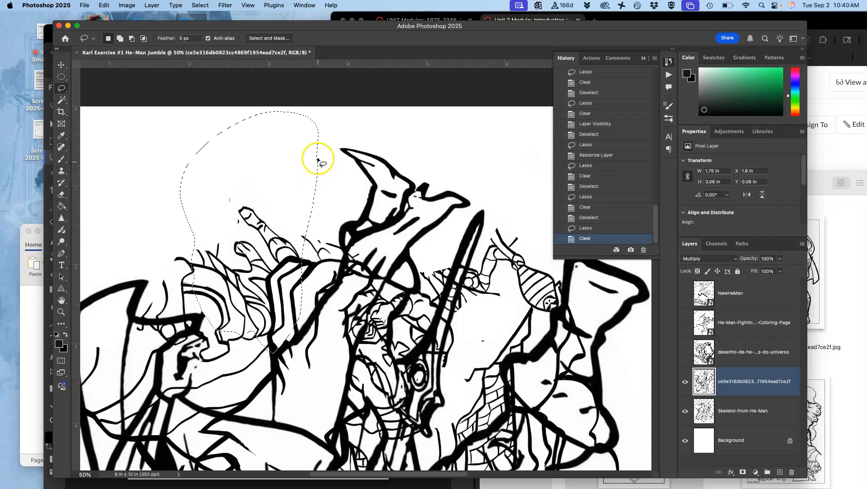
left_click(447, 172)
Step: Lasso and clear the thick lines overlapping the brick-patterned limb between the sword and the large boot, and deselect
left_click_drag(453, 252, 325, 186)
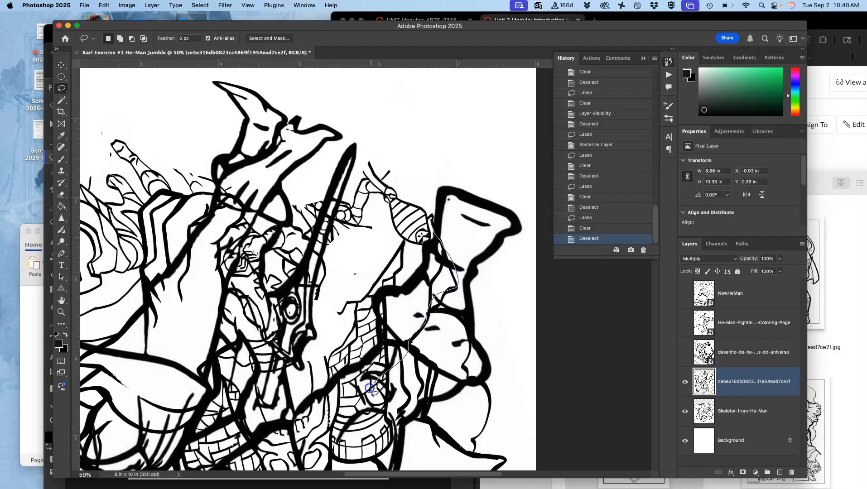
left_click_drag(362, 303, 413, 263)
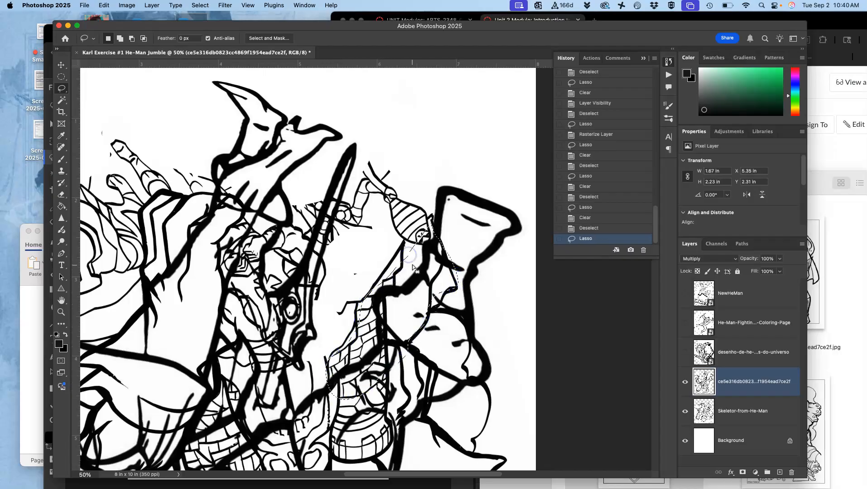
key("Delete")
left_click(421, 290)
Step: Lasso and clear the leg lines overlapping the large raised hand beside the sword, and deselect
left_click_drag(383, 334, 432, 274)
left_click_drag(320, 128, 324, 135)
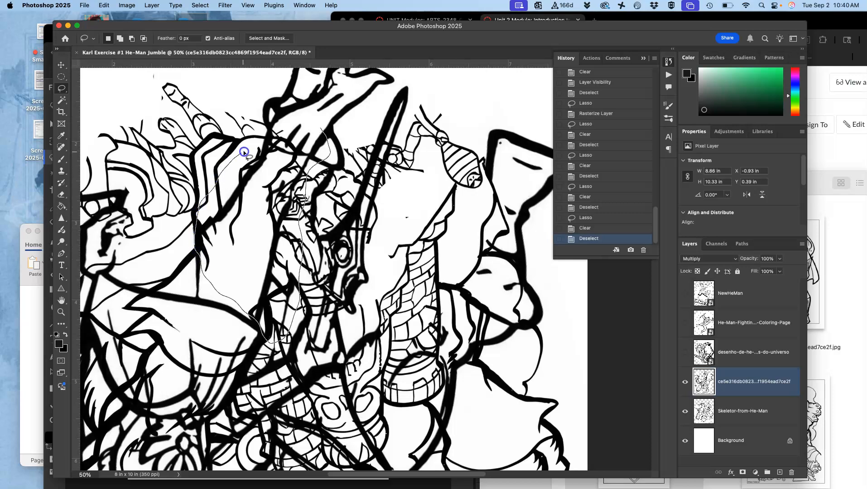
left_click_drag(315, 114, 315, 116)
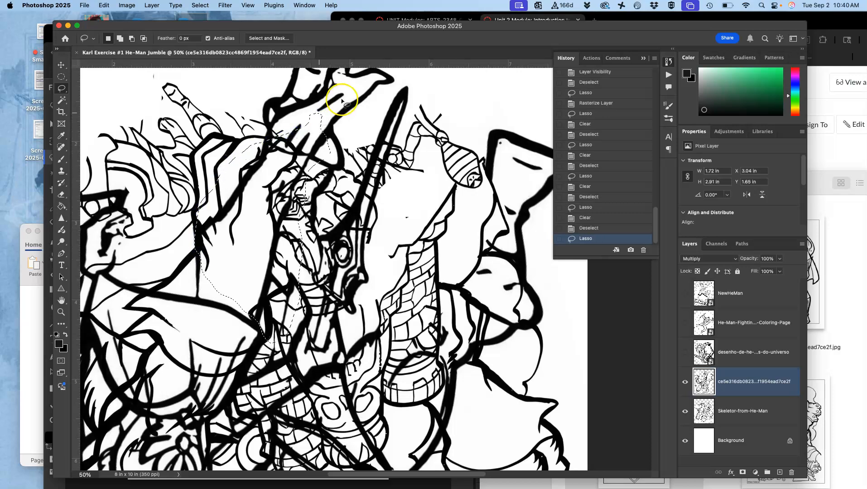
key("Delete")
left_click(354, 143)
Step: Lasso and clear the flower-shaped and curved lines overlapping the muscular torso and arm at the drawing's lower left
left_click_drag(339, 294, 399, 185)
left_click_drag(321, 260, 430, 165)
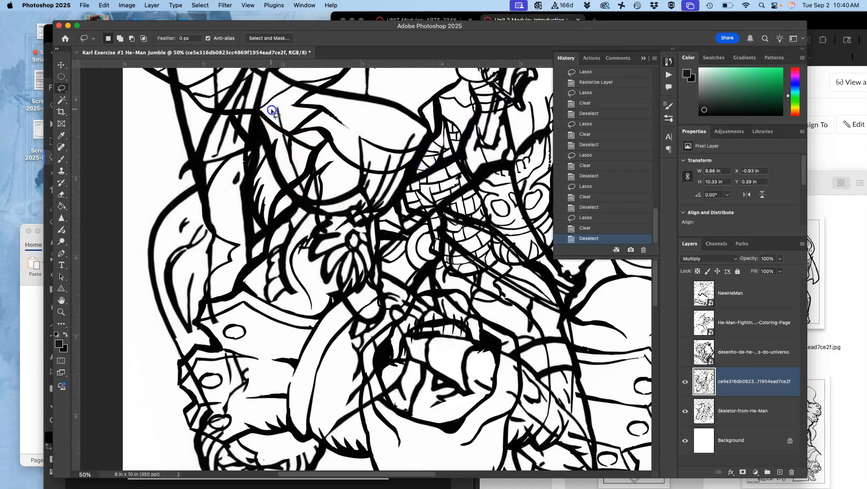
left_click_drag(220, 150, 221, 234)
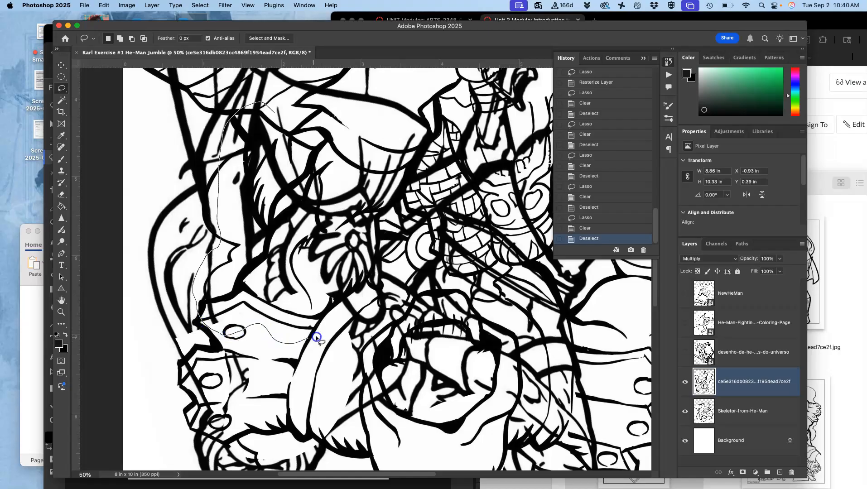
mouse_move(371, 335)
left_mouse_down()
mouse_move(404, 308)
mouse_move(407, 200)
mouse_move(346, 124)
left_mouse_up()
key("BackSpace")
left_click_drag(357, 165, 361, 167)
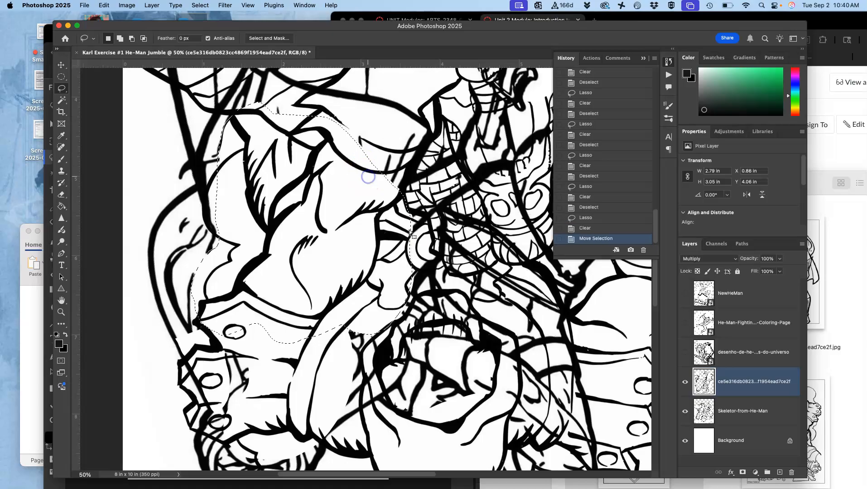
Step: On the Skeletor-from-He-Man layer, lasso and clear the brick-patterned limb and belt lines at the drawing's center right, and deselect
key("super+minus")
key("super+minus")
scroll(412, 208, "right", 2)
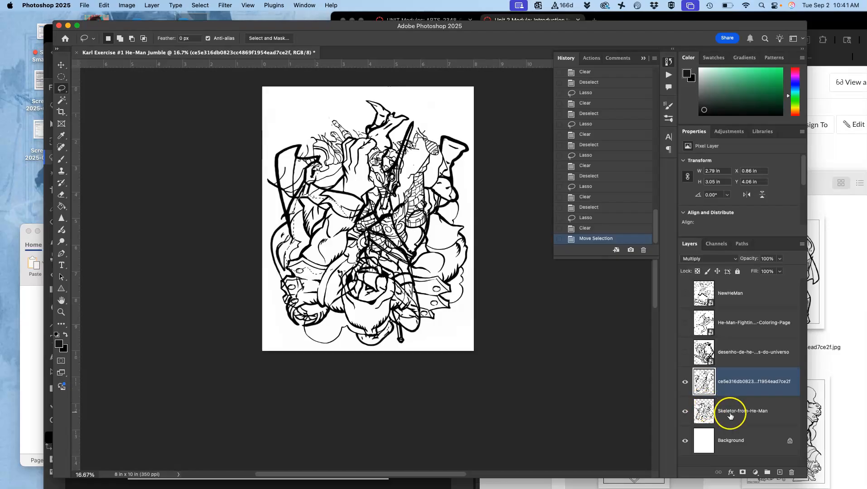
left_click(731, 411)
left_click(685, 382)
left_click(685, 382)
key("super+d")
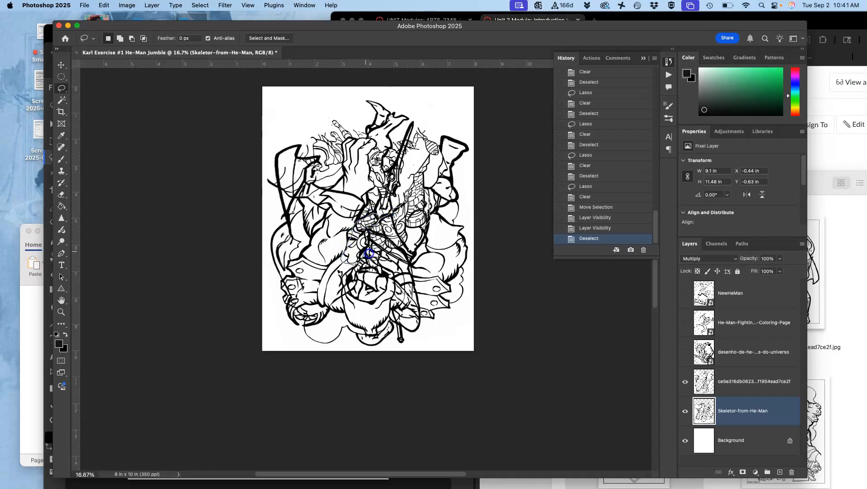
left_click_drag(438, 191, 437, 198)
key("BackSpace")
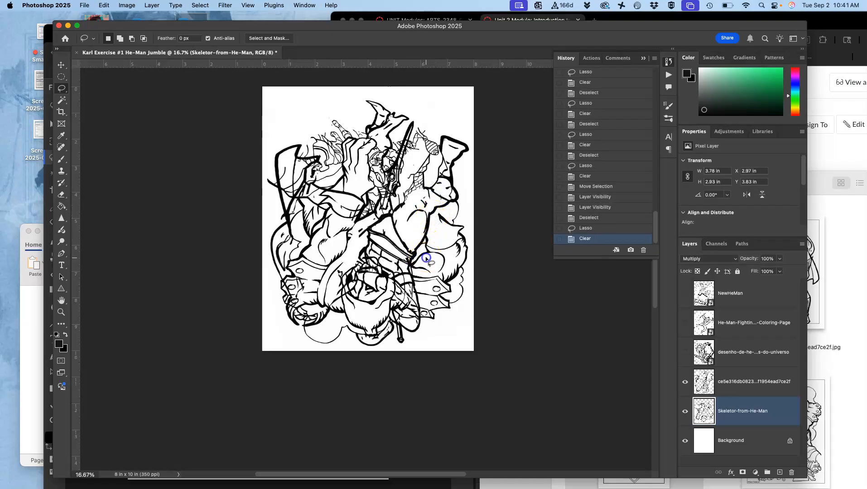
left_click(426, 258)
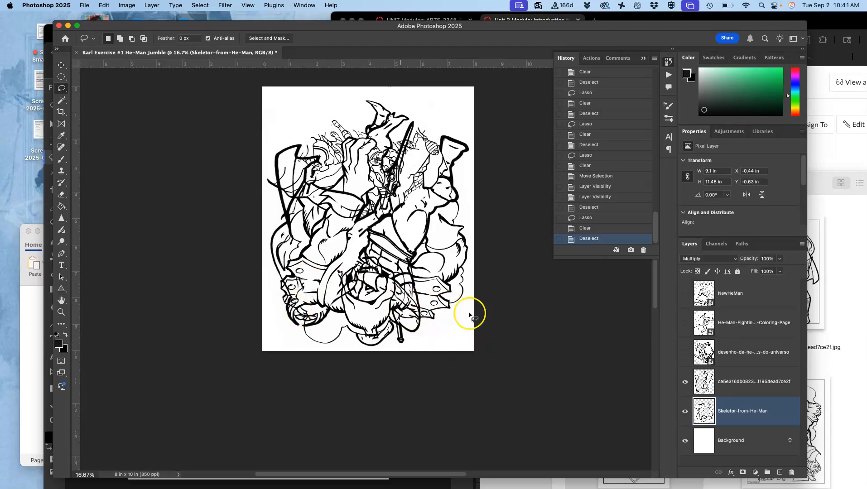
Step: Lasso the lines overlapping the studded cuff at the drawing's lower left, clear them from the ce5e316db0823cc4869f1954ead7ce2f layer, and deselect
left_click(726, 377)
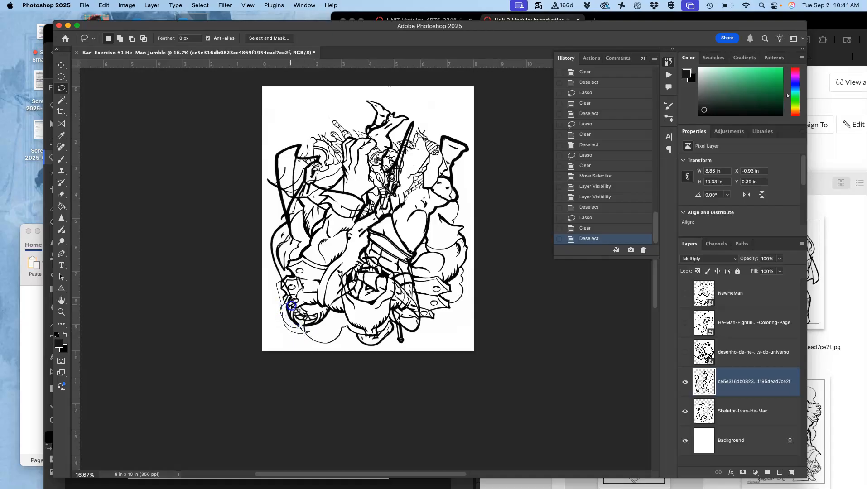
left_click_drag(304, 278, 295, 273)
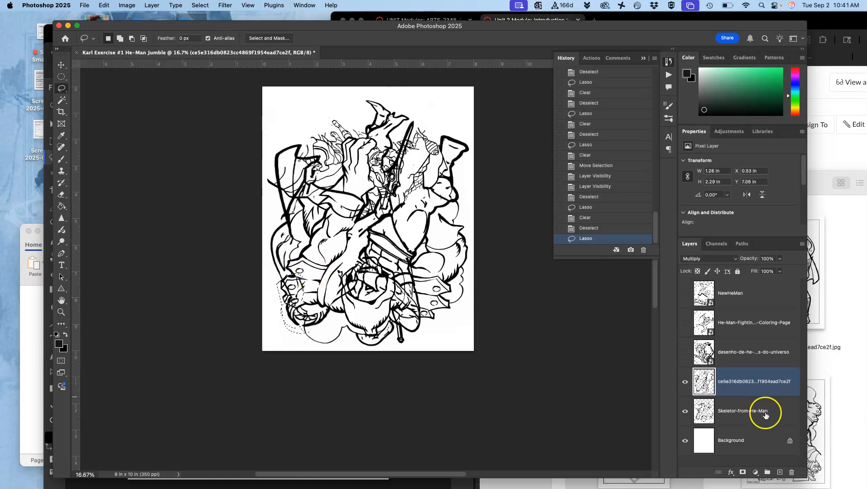
left_click(774, 399)
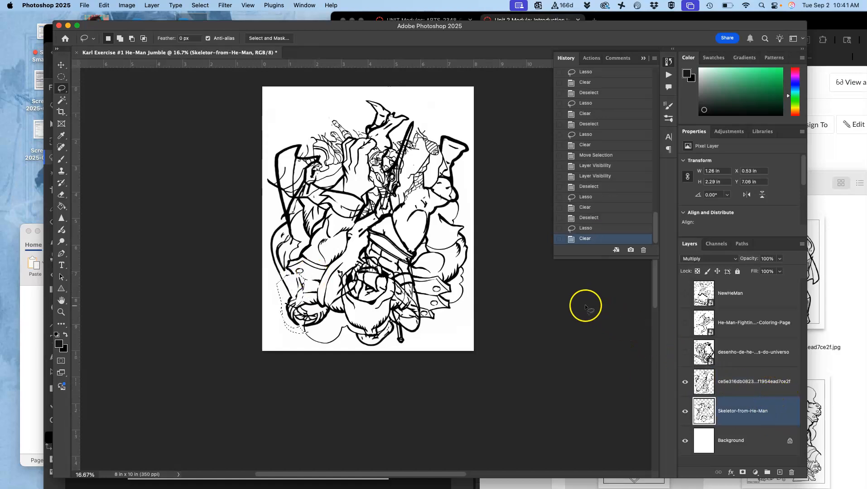
key("Delete")
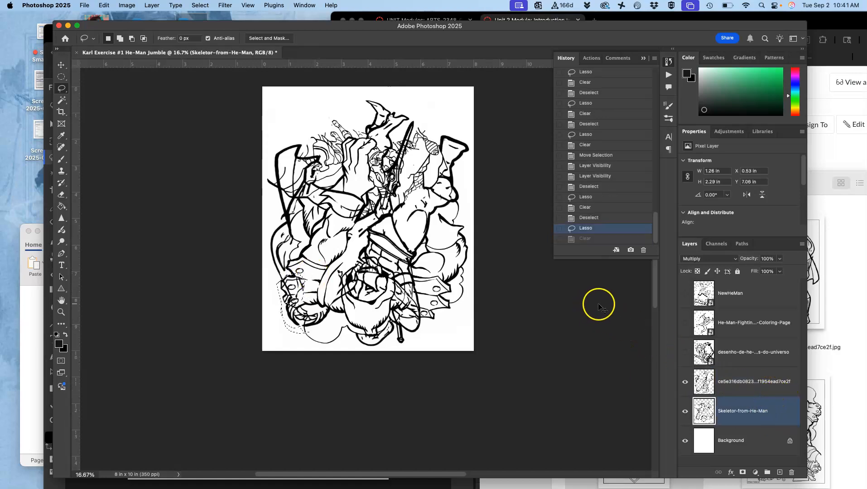
left_click(722, 379)
key("Delete")
key("super+d")
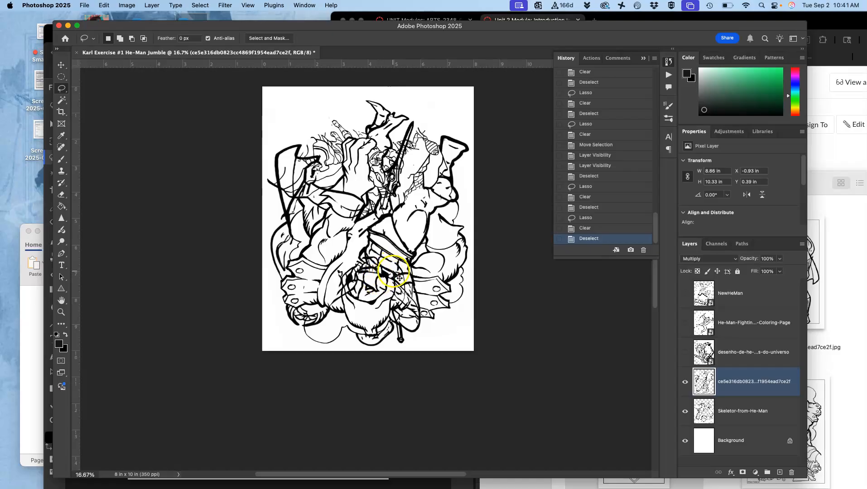
Step: Lasso around the small fist and forearm overlapping the large face at the drawing's upper left
scroll(386, 277, "up", 3)
left_click_drag(377, 247, 494, 392)
left_click_drag(469, 292, 473, 326)
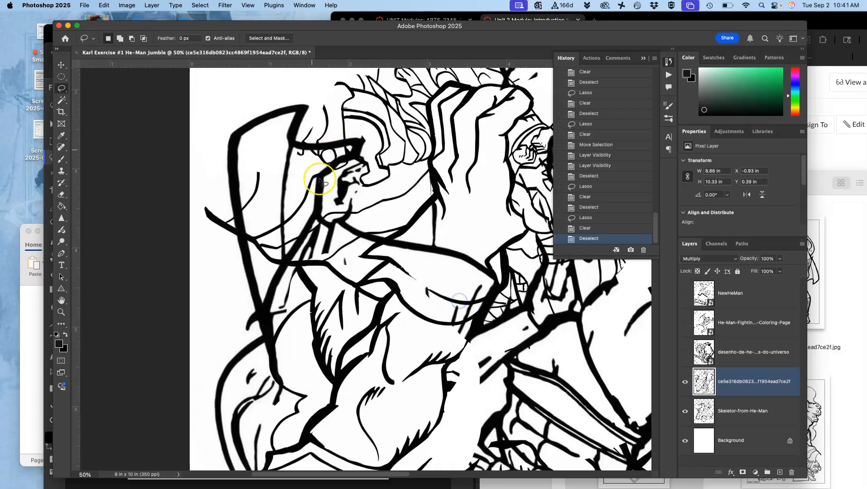
left_click_drag(365, 158, 364, 159)
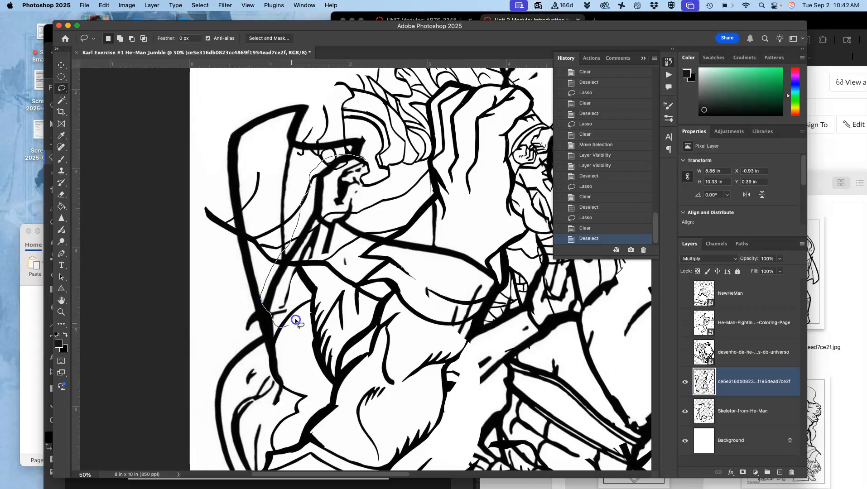
left_click_drag(372, 174, 372, 175)
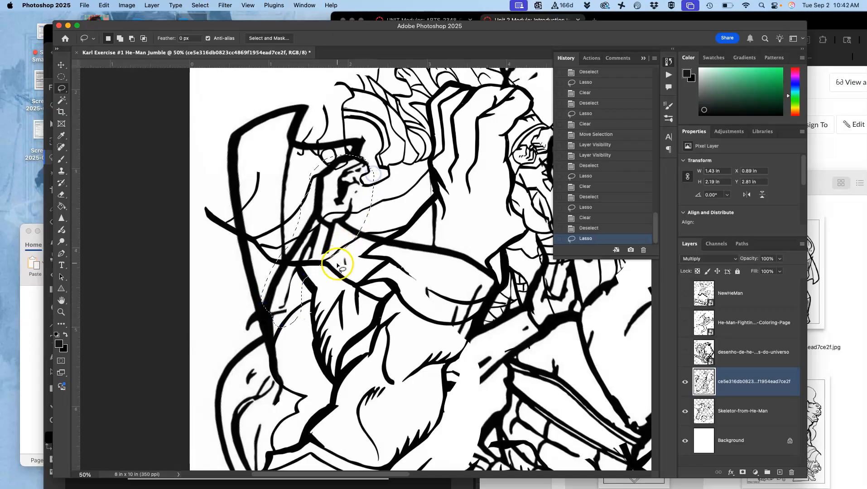
left_click(730, 412)
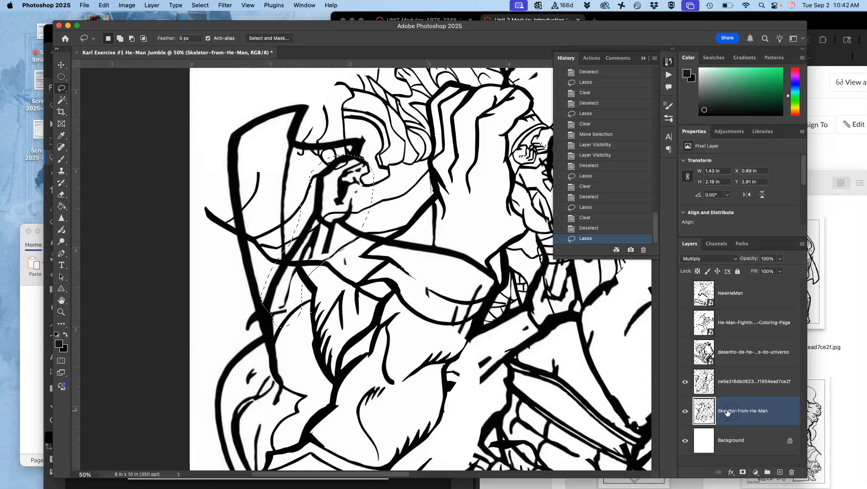
key("BackSpace")
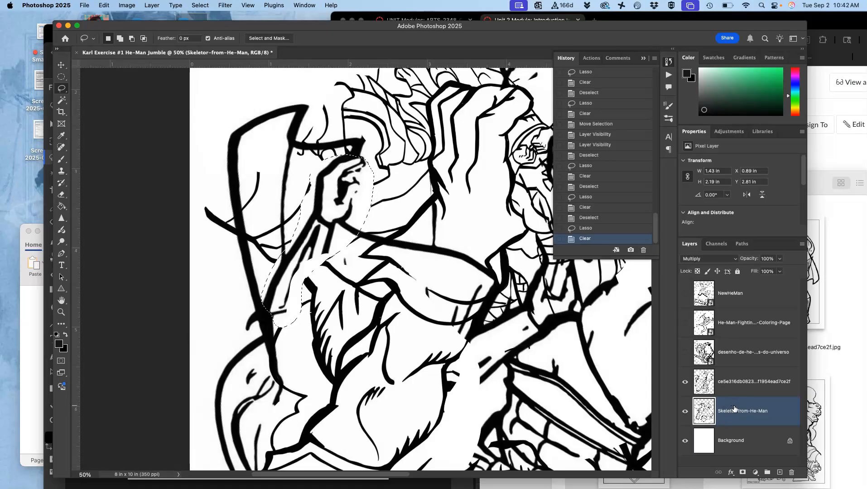
key("super+z")
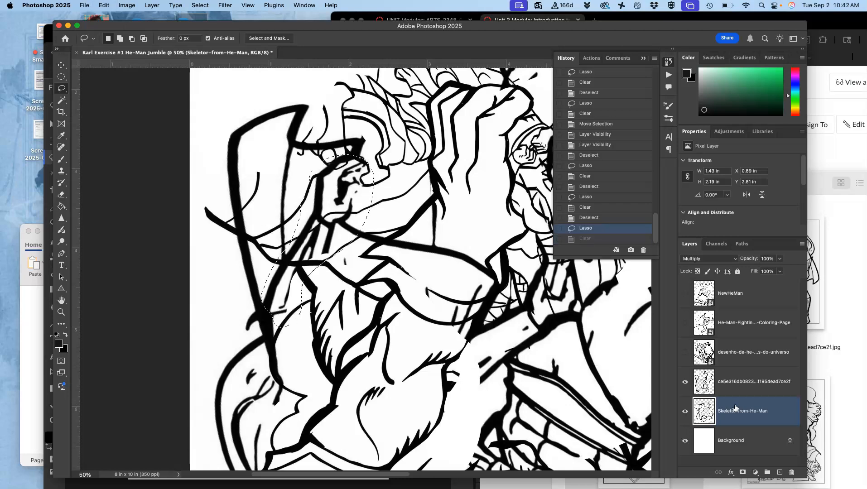
Step: Clear the selected fist and forearm from the ce5e316db0823cc4869f1954ead7ce2f layer, and deselect
left_click(753, 389)
key("BackSpace")
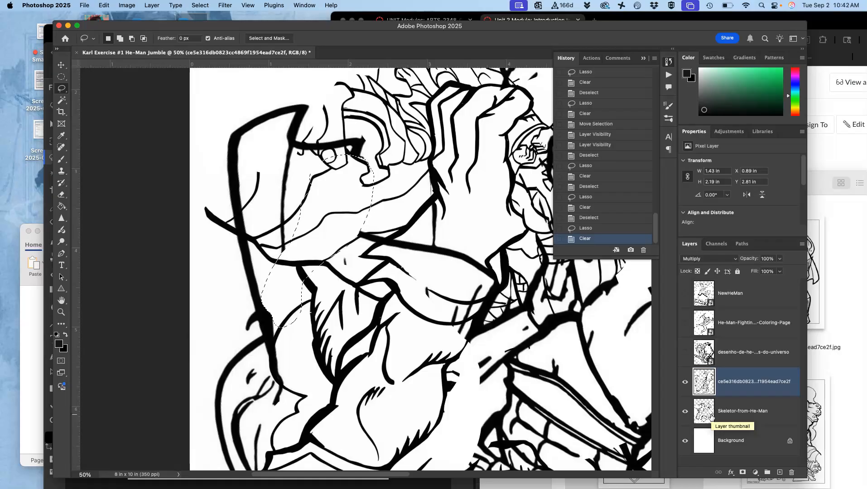
key("super+d")
Step: Lasso and clear the thick lines crossing the rounded shape below the large raised hand, and deselect
mouse_move(472, 293)
left_mouse_down()
mouse_move(458, 344)
mouse_move(500, 311)
left_mouse_up()
key("Delete")
key("super+d")
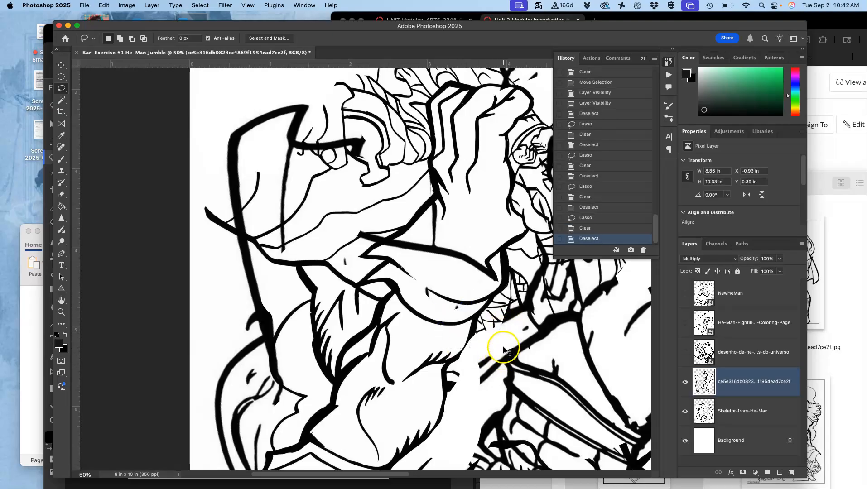
Step: Show the desenho-de-he-man-mestres-do-universo layer and rasterize it
scroll(498, 349, "down", 5)
scroll(444, 239, "down", 2)
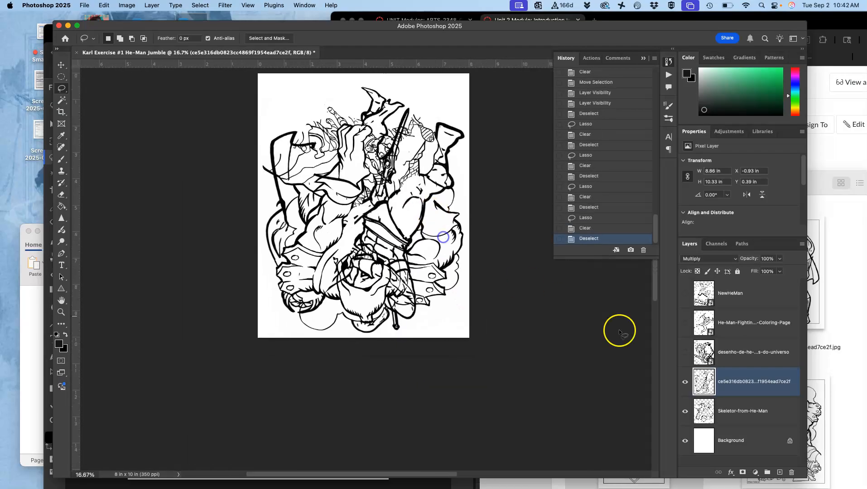
left_click(685, 355)
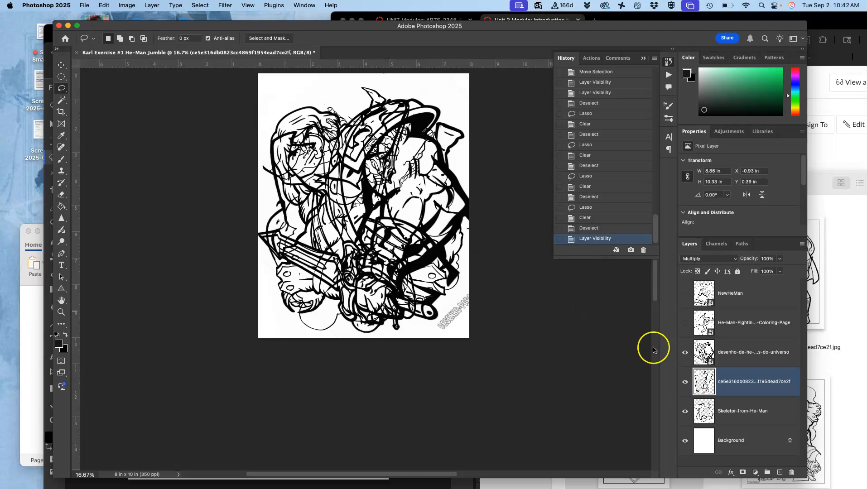
right_click(734, 360)
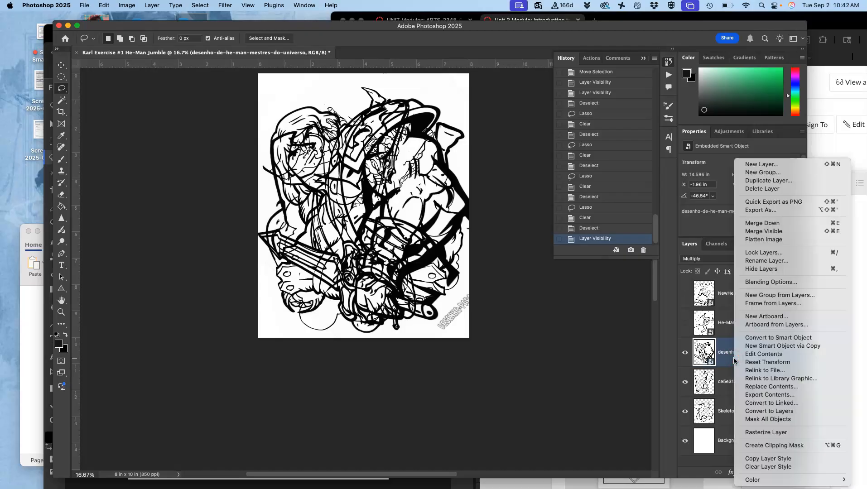
left_click(772, 435)
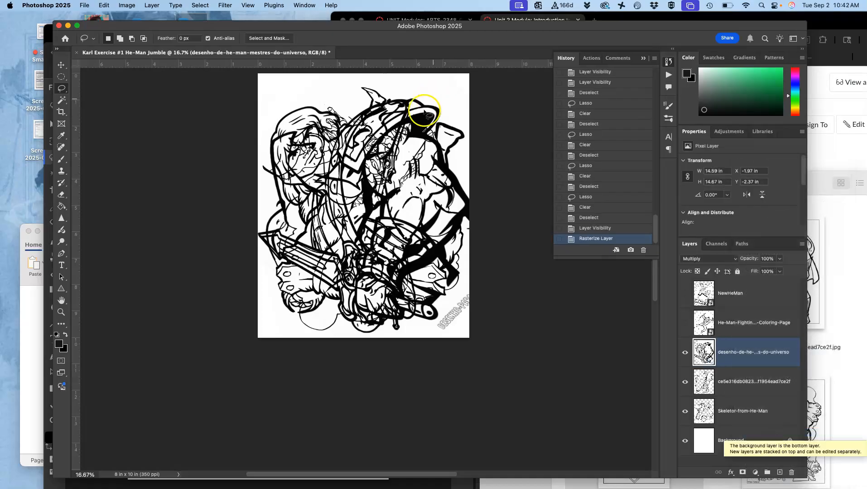
Step: Lasso and clear the diagonal watermark text in the lower right corner of the page, and deselect
left_click_drag(463, 182, 466, 210)
left_click(466, 227)
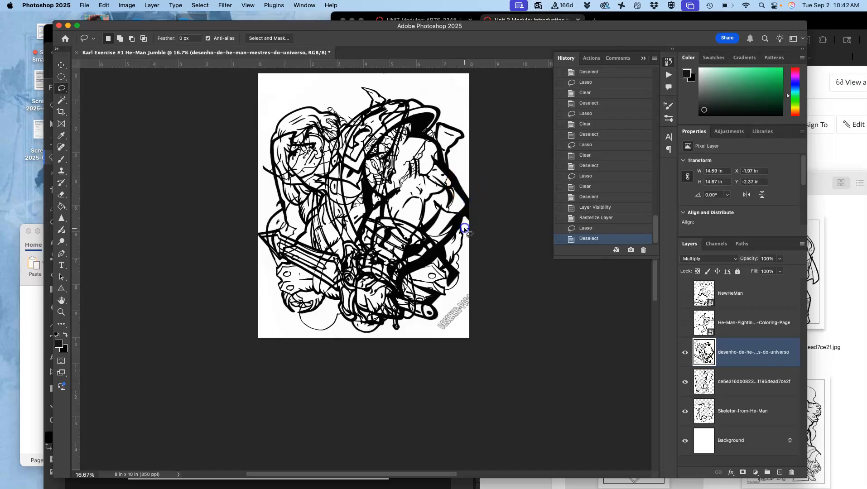
key("super+equal")
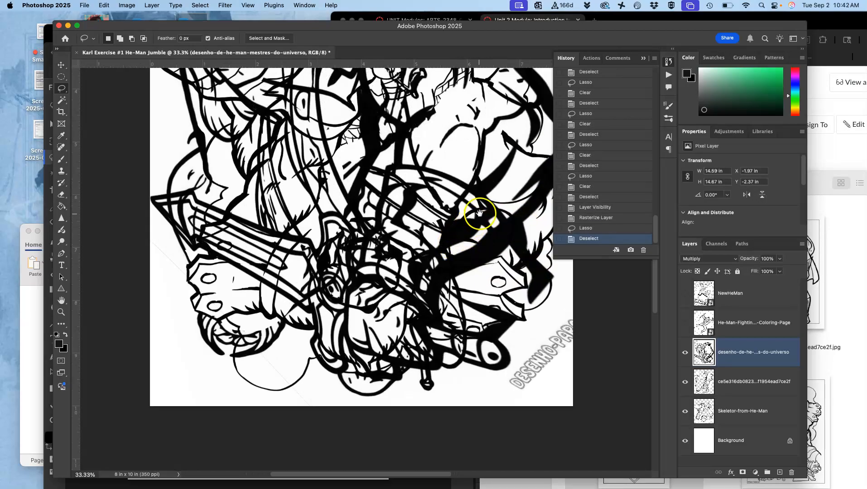
scroll(480, 213, "right", 5)
mouse_move(441, 286)
left_mouse_down()
mouse_move(382, 327)
mouse_move(354, 373)
mouse_move(391, 395)
mouse_move(467, 317)
left_mouse_up()
key("Delete")
left_click(472, 198)
Step: Lasso along the outer edge of the thick black outline at the page's right side, clear the excess beyond it, and deselect
left_click_drag(469, 226, 433, 312)
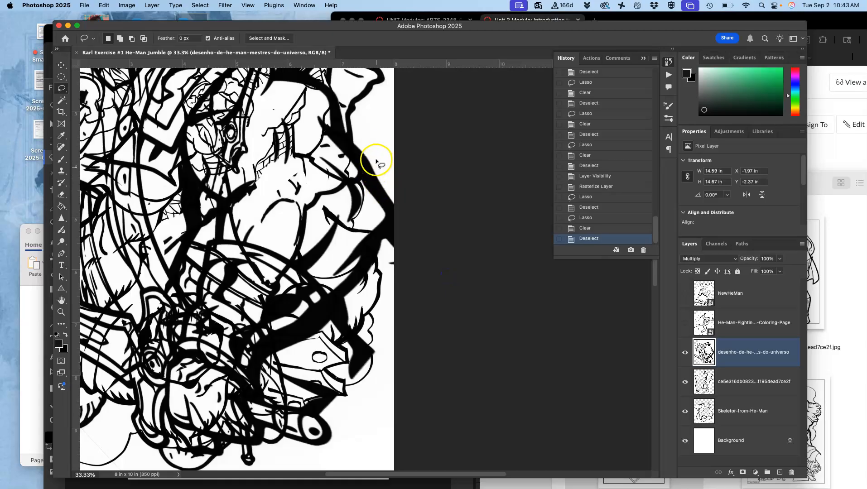
left_click_drag(353, 136, 356, 142)
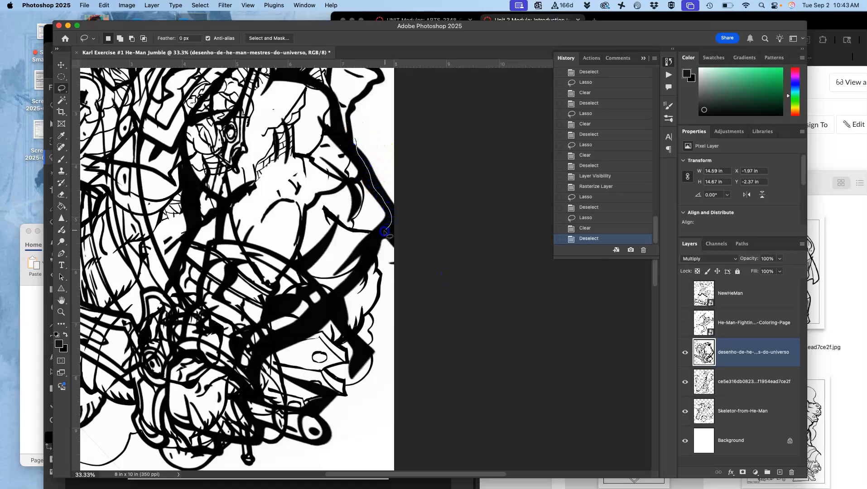
mouse_move(384, 270)
left_mouse_down()
mouse_move(400, 287)
mouse_move(435, 238)
mouse_move(412, 179)
mouse_move(388, 148)
mouse_move(424, 167)
mouse_move(446, 326)
left_mouse_up()
key("Delete")
left_click(443, 161)
Step: Lasso and clear the eye and brow lines on the long-haired face at the drawing's upper left, and deselect
left_click_drag(457, 250, 507, 183)
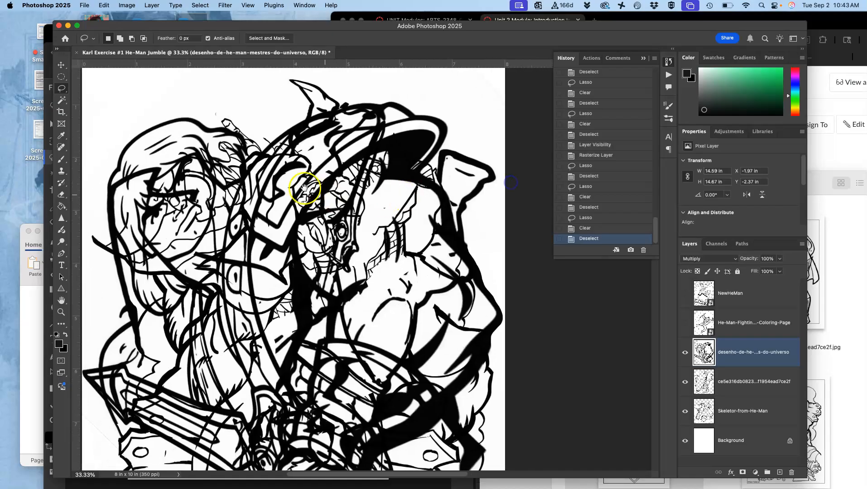
left_click_drag(195, 167, 195, 160)
left_click_drag(142, 227, 201, 205)
key("Delete")
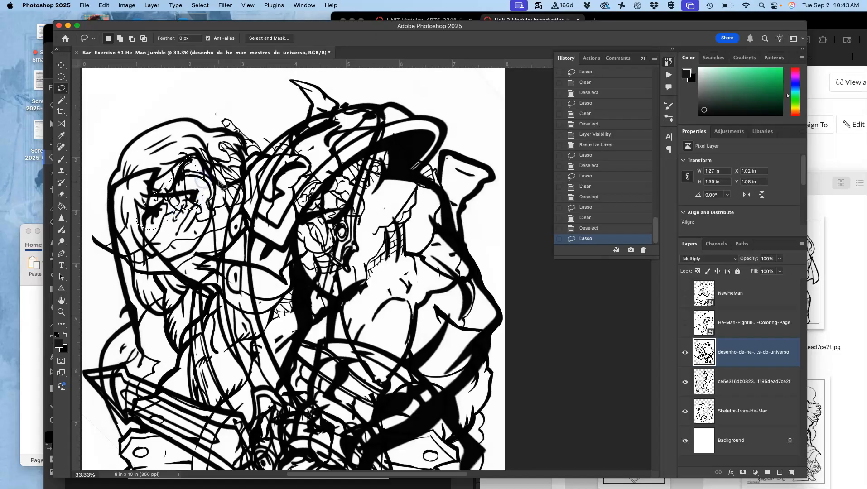
key("super+d")
Step: Lasso and clear the long-haired figure's lower face and hair overlapping the large face and chest beneath, and deselect
scroll(224, 244, "down", 3)
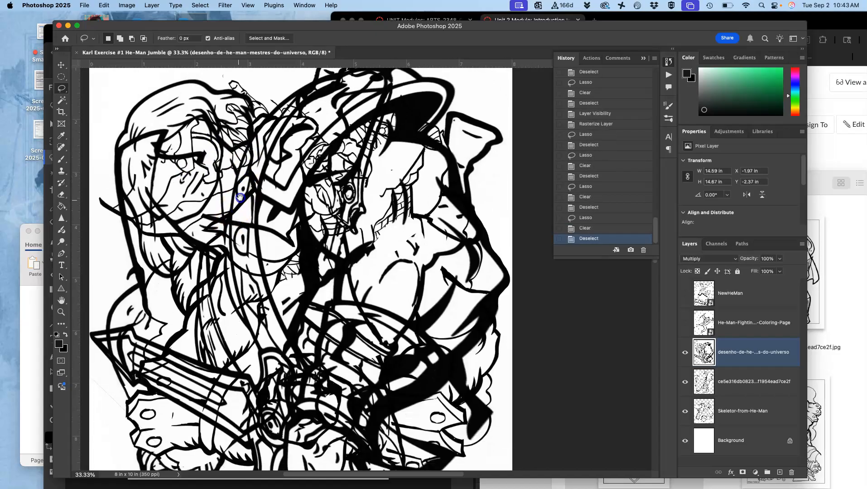
left_click_drag(174, 128, 169, 114)
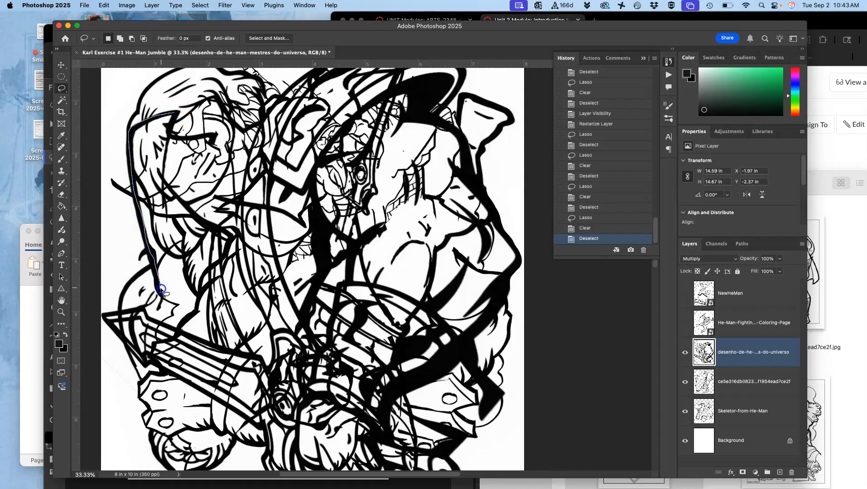
left_click_drag(173, 306, 203, 297)
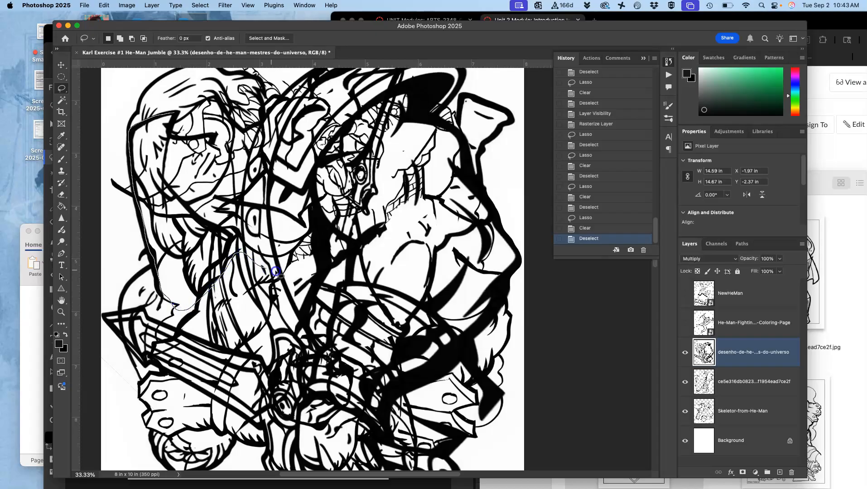
mouse_move(291, 234)
left_mouse_down()
mouse_move(287, 208)
mouse_move(310, 176)
mouse_move(297, 194)
left_mouse_up()
key("BackSpace")
key("super+d")
Step: Lasso around the curved helmet band and dark brim above the large face, following their outer and inner outlines
scroll(331, 222, "up", 5)
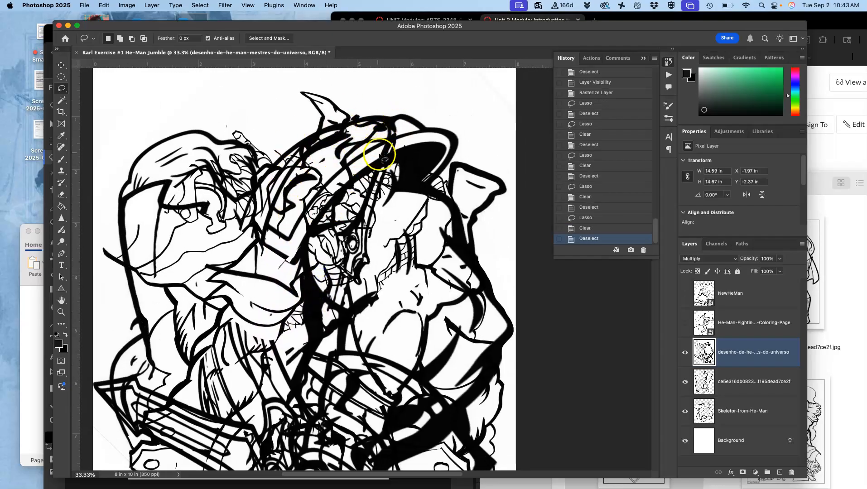
left_click_drag(402, 116, 393, 119)
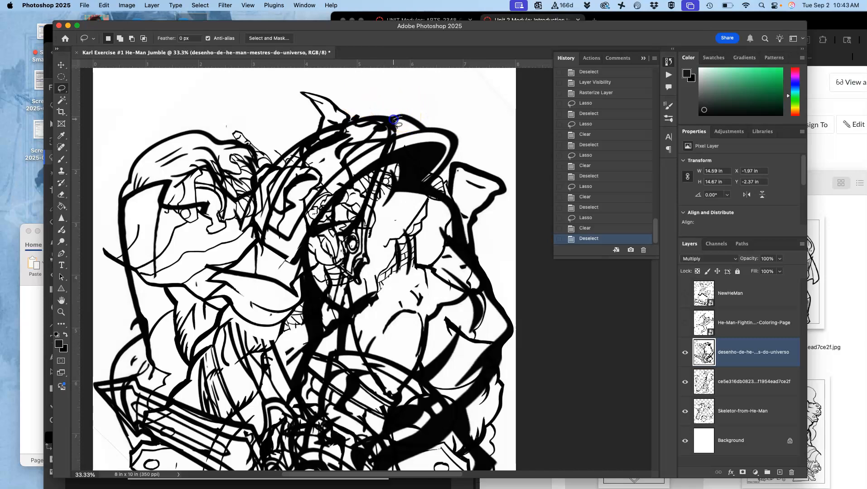
mouse_move(325, 130)
left_mouse_down()
mouse_move(390, 124)
mouse_move(325, 130)
left_mouse_up()
left_click(381, 121)
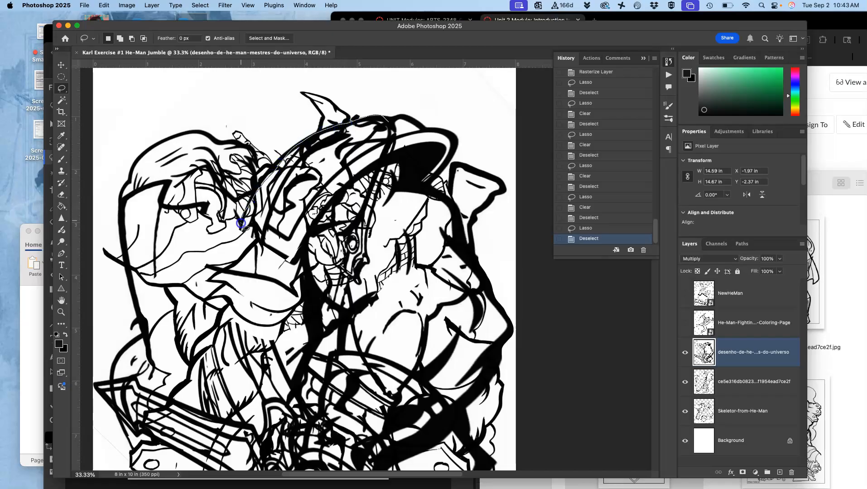
left_click_drag(300, 256, 314, 223)
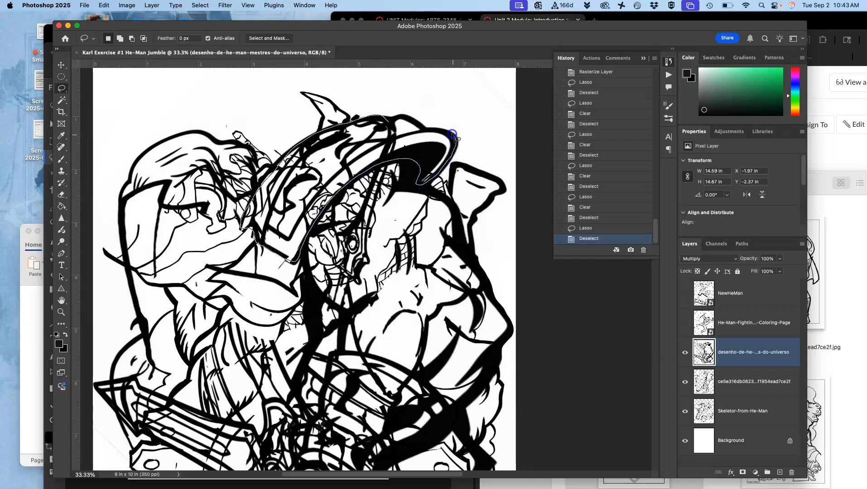
left_click_drag(387, 119, 395, 128)
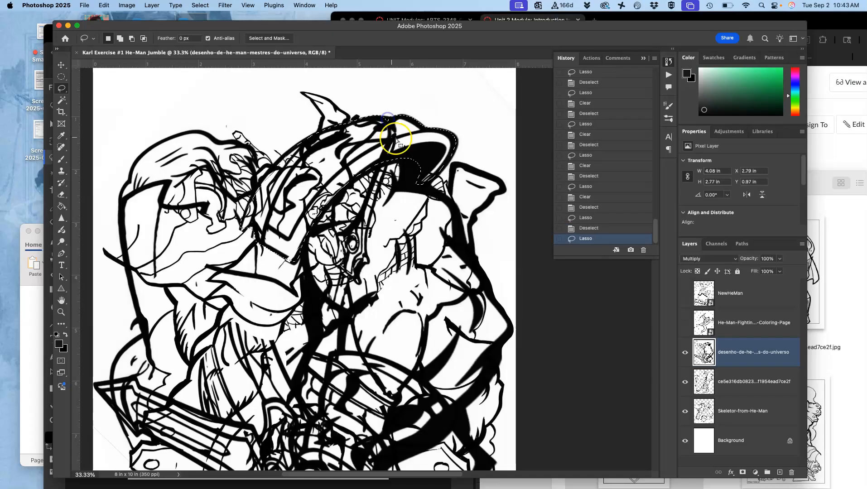
Step: Clear the helmet-shaped selection from the ce5e316db0823...f1954ead7ce2f and Skeletor-from-He-Man layers, keeping it on the desenho-de-he-man layer, and deselect
key("Delete")
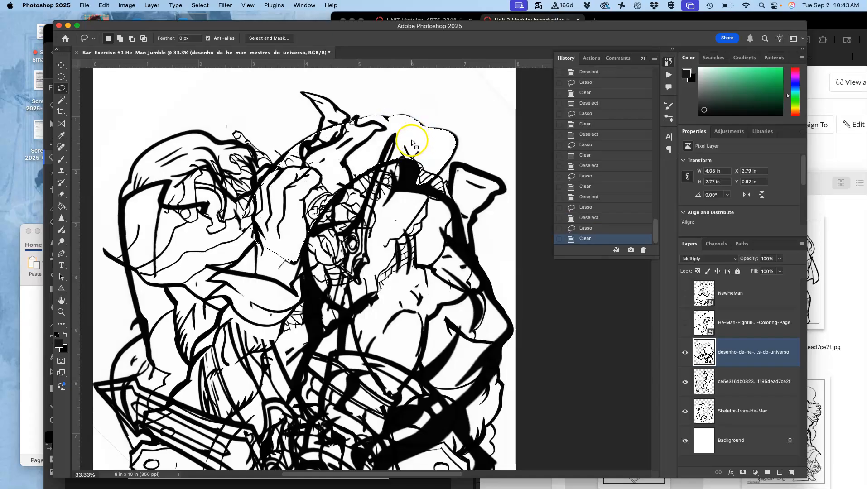
key("super+z")
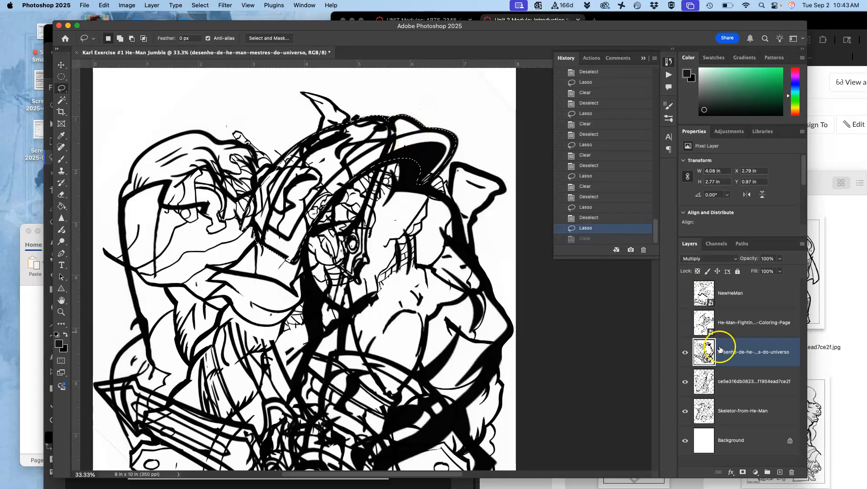
left_click(737, 387)
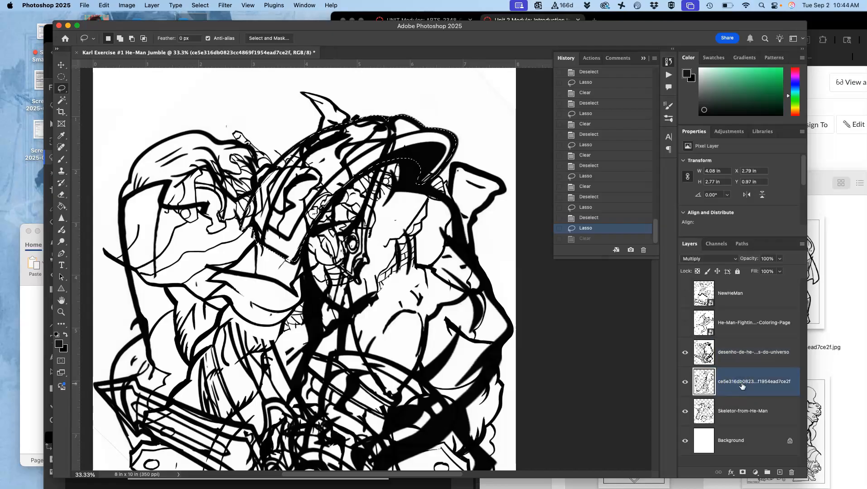
key("Delete")
left_click(737, 411)
key("Delete")
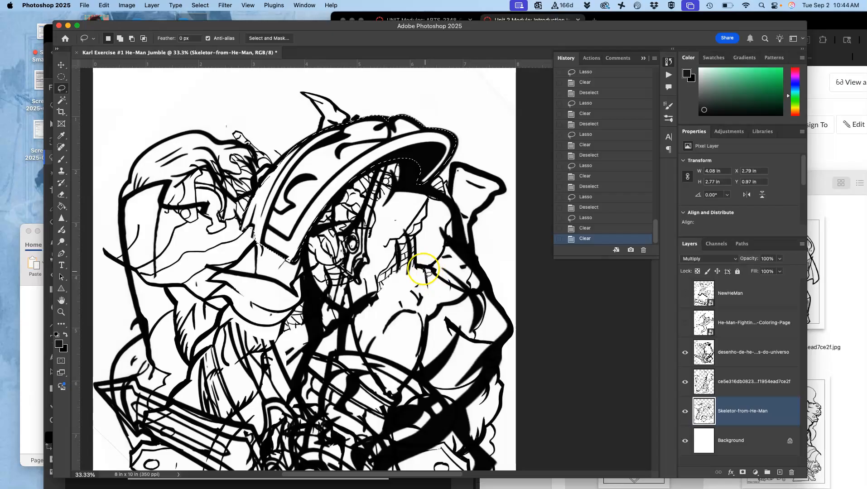
left_click(397, 235)
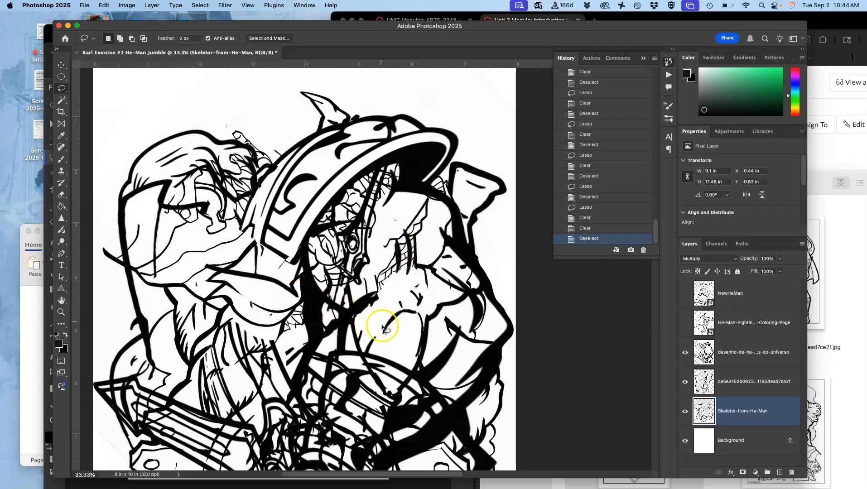
scroll(396, 229, "down", 5)
scroll(397, 228, "left", 2)
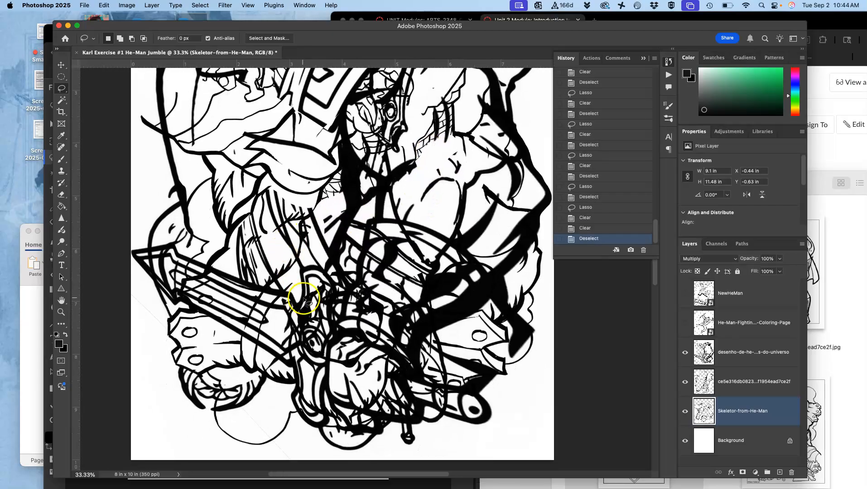